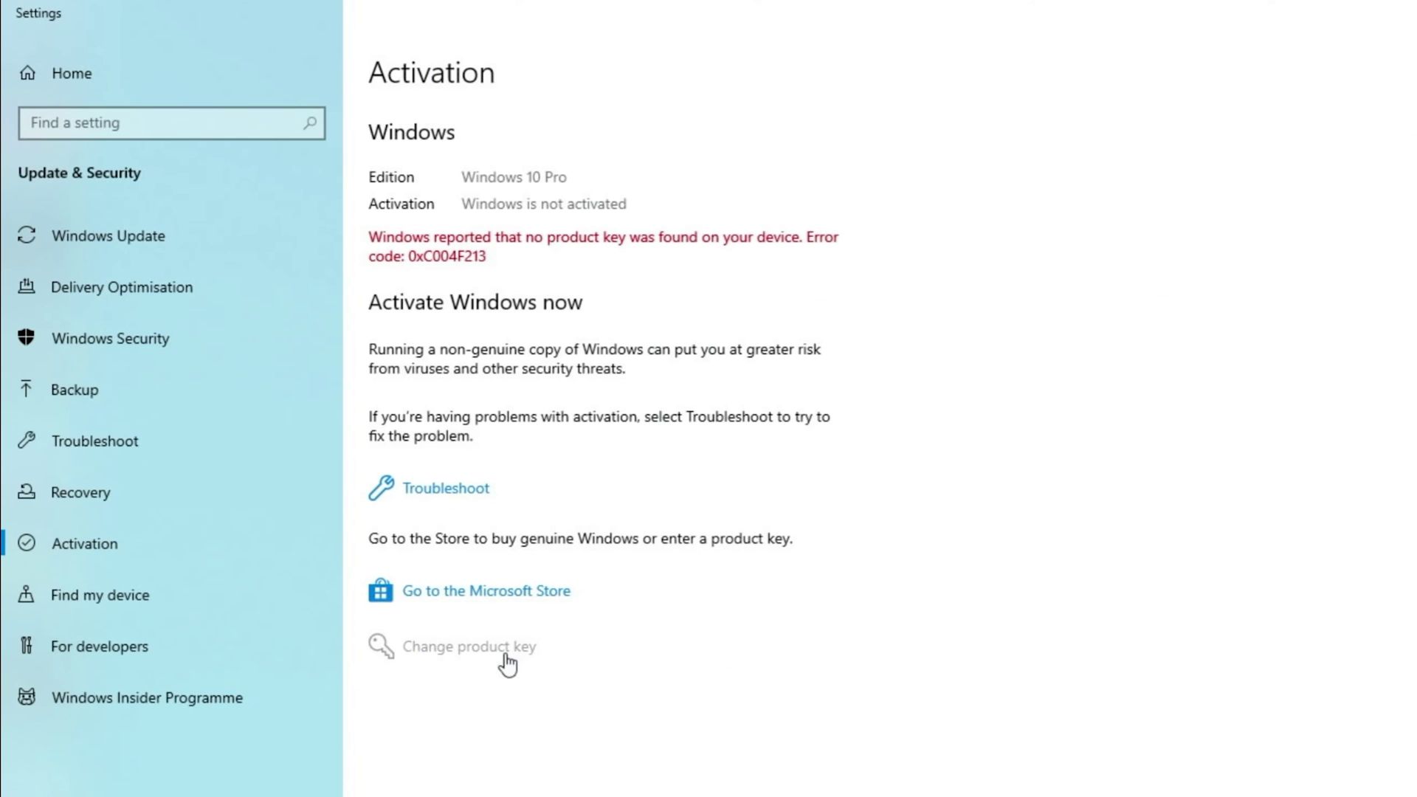
Change the Windows product key by entering the licence key and submitting it for activation
{"action": "left_click", "coordinate": [502, 653]}
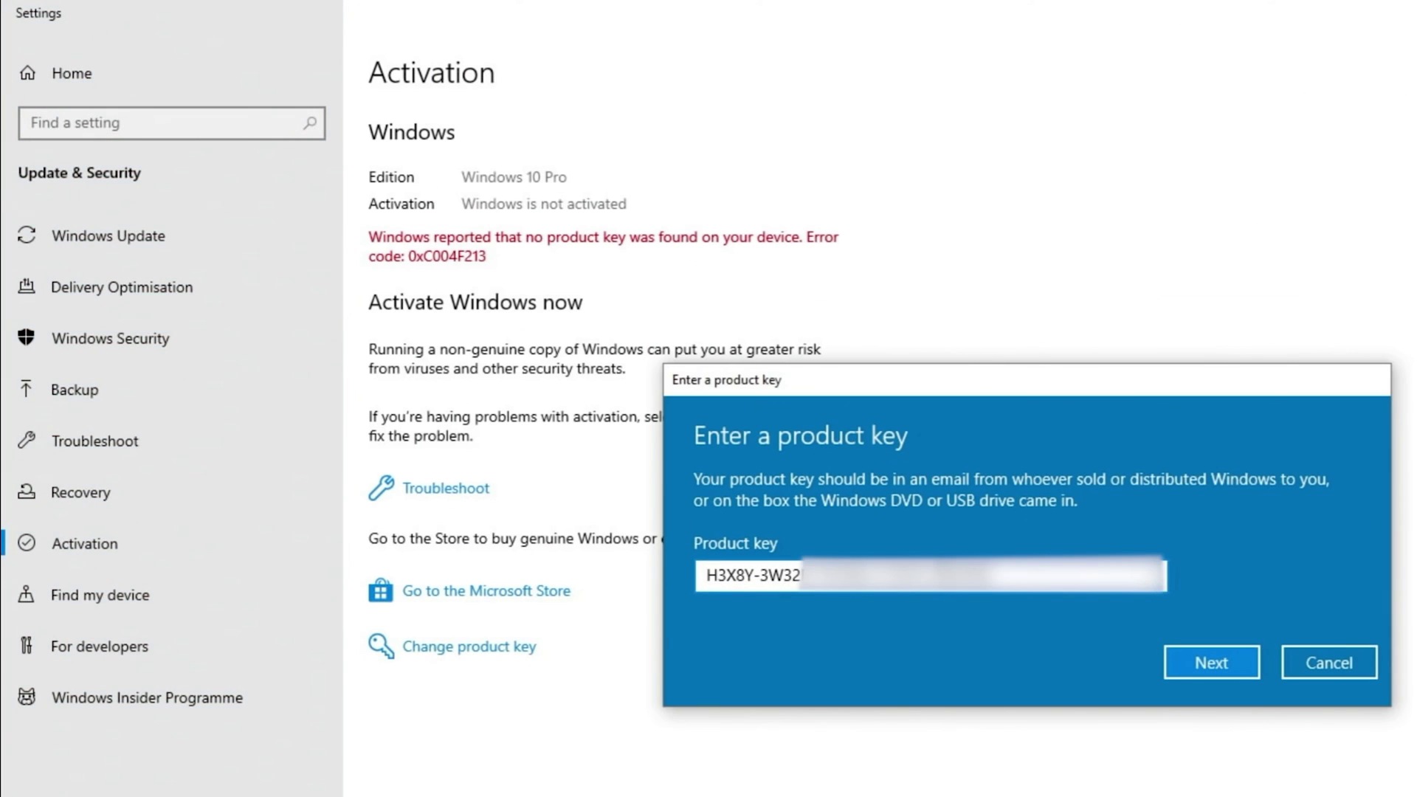
{"action": "left_click", "coordinate": [1210, 662]}
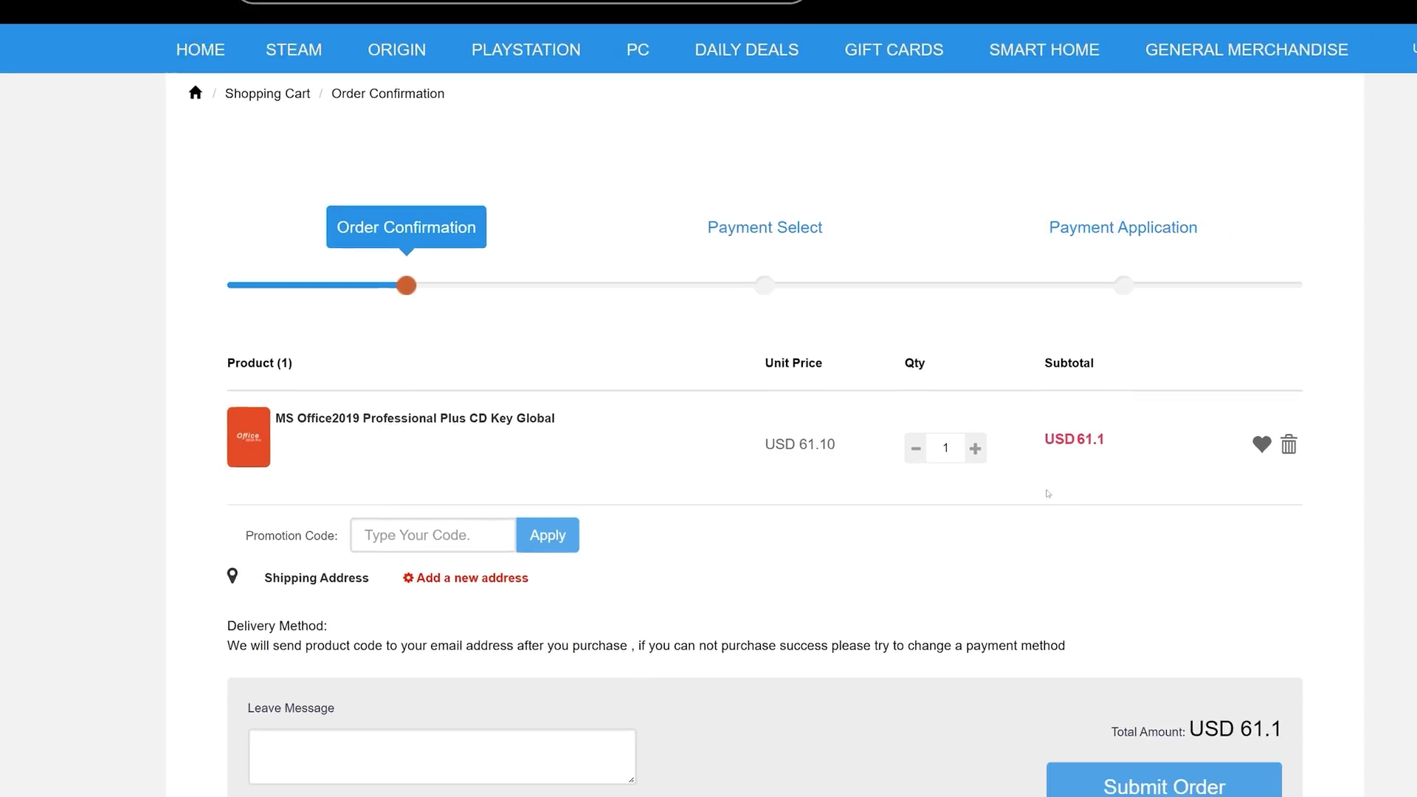
Apply the promotion code TN20 to the MS Office2019 Professional Plus order in the online shop
{"action": "type", "text": "TN20"}
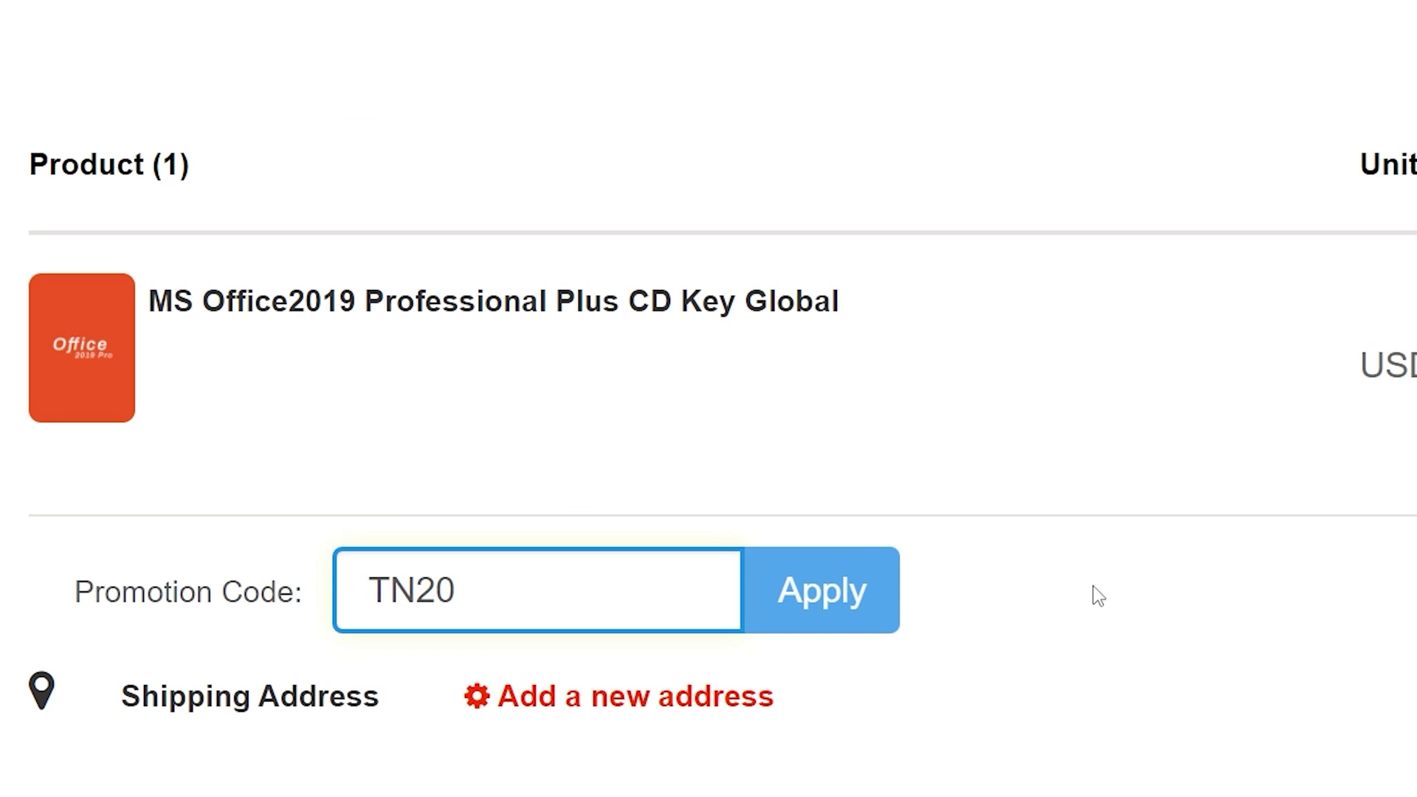
{"action": "left_click", "coordinate": [811, 564]}
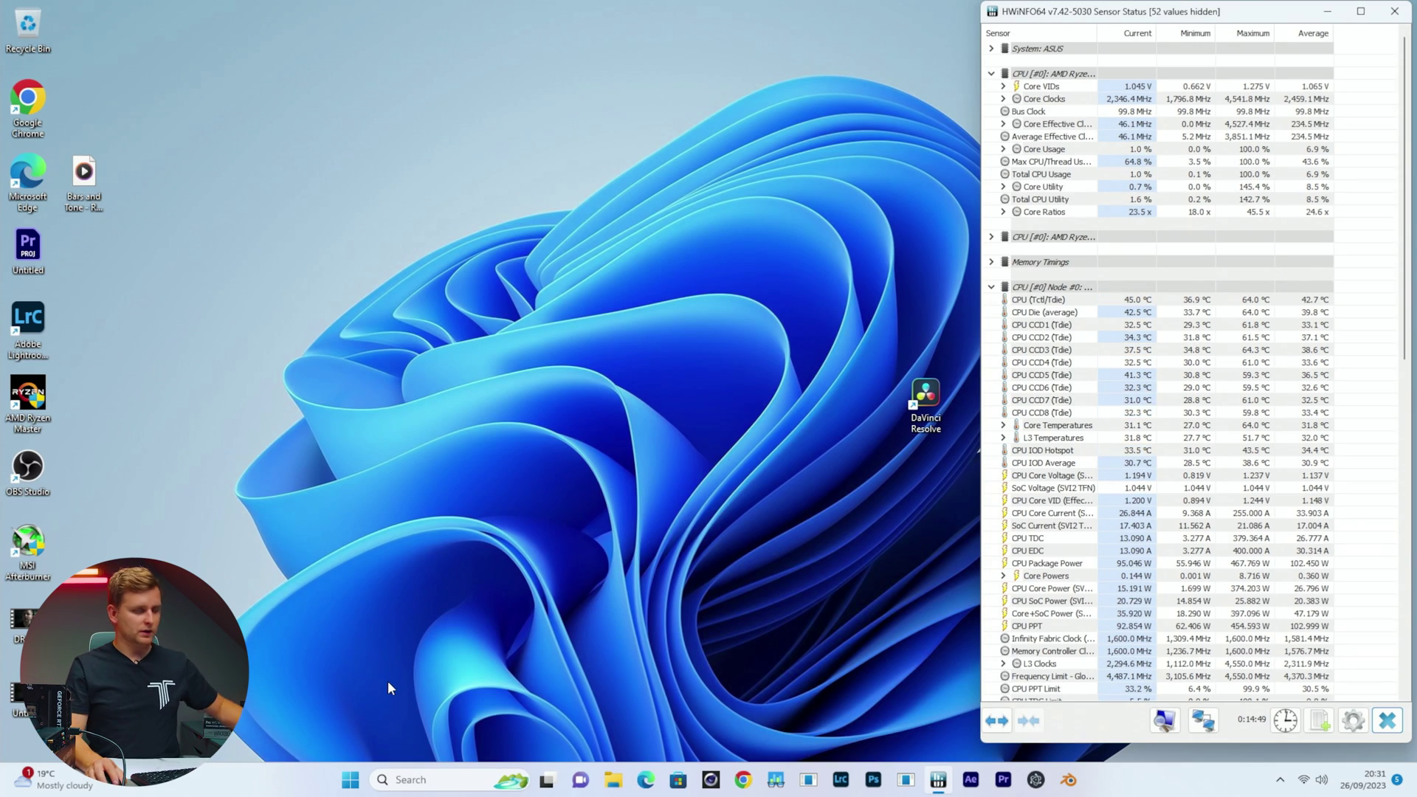
Switch to Task Manager, inspect the CPU, memory and GPU performance graphs, and close it
{"action": "key", "text": "ctrl+shift+Escape"}
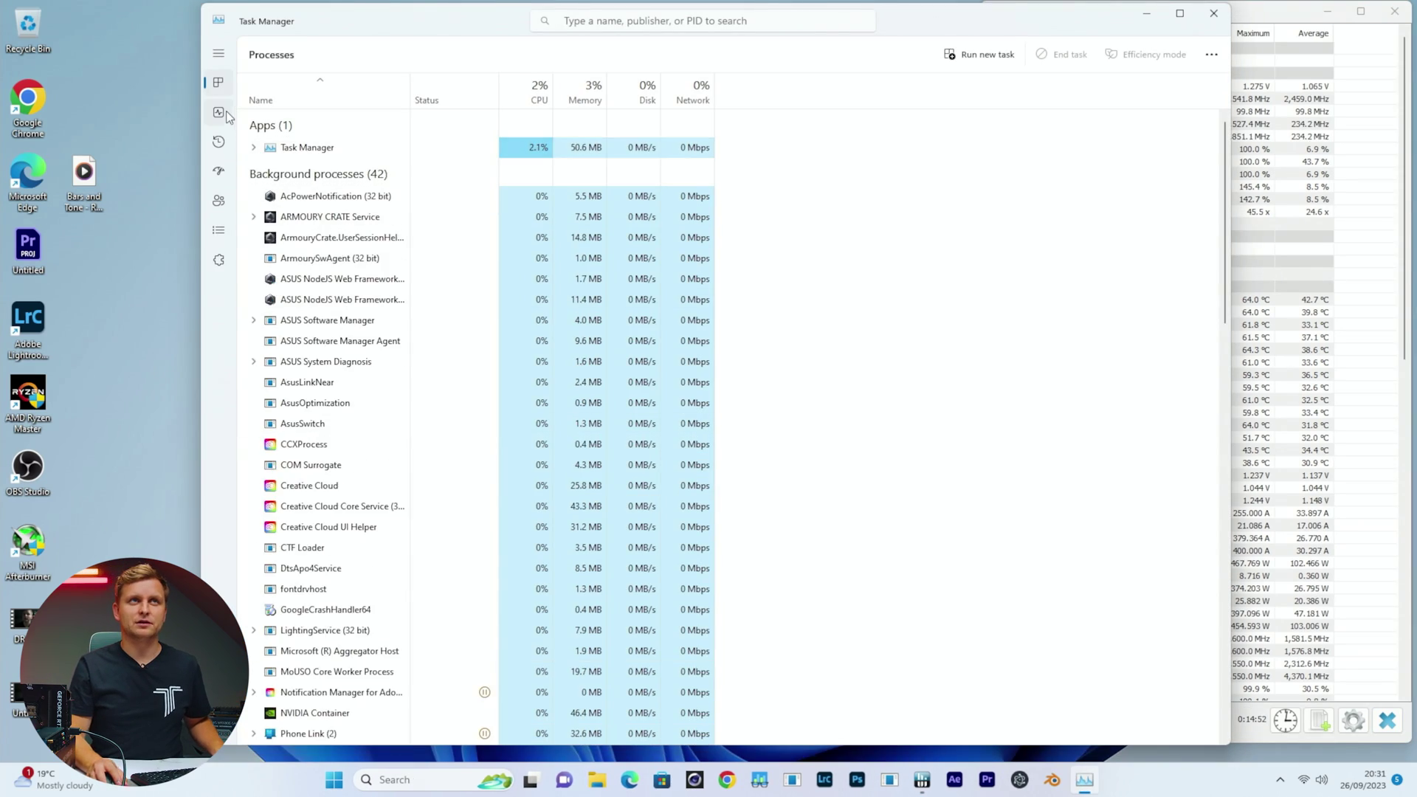
{"action": "left_click", "coordinate": [218, 112]}
{"action": "left_click", "coordinate": [413, 111]}
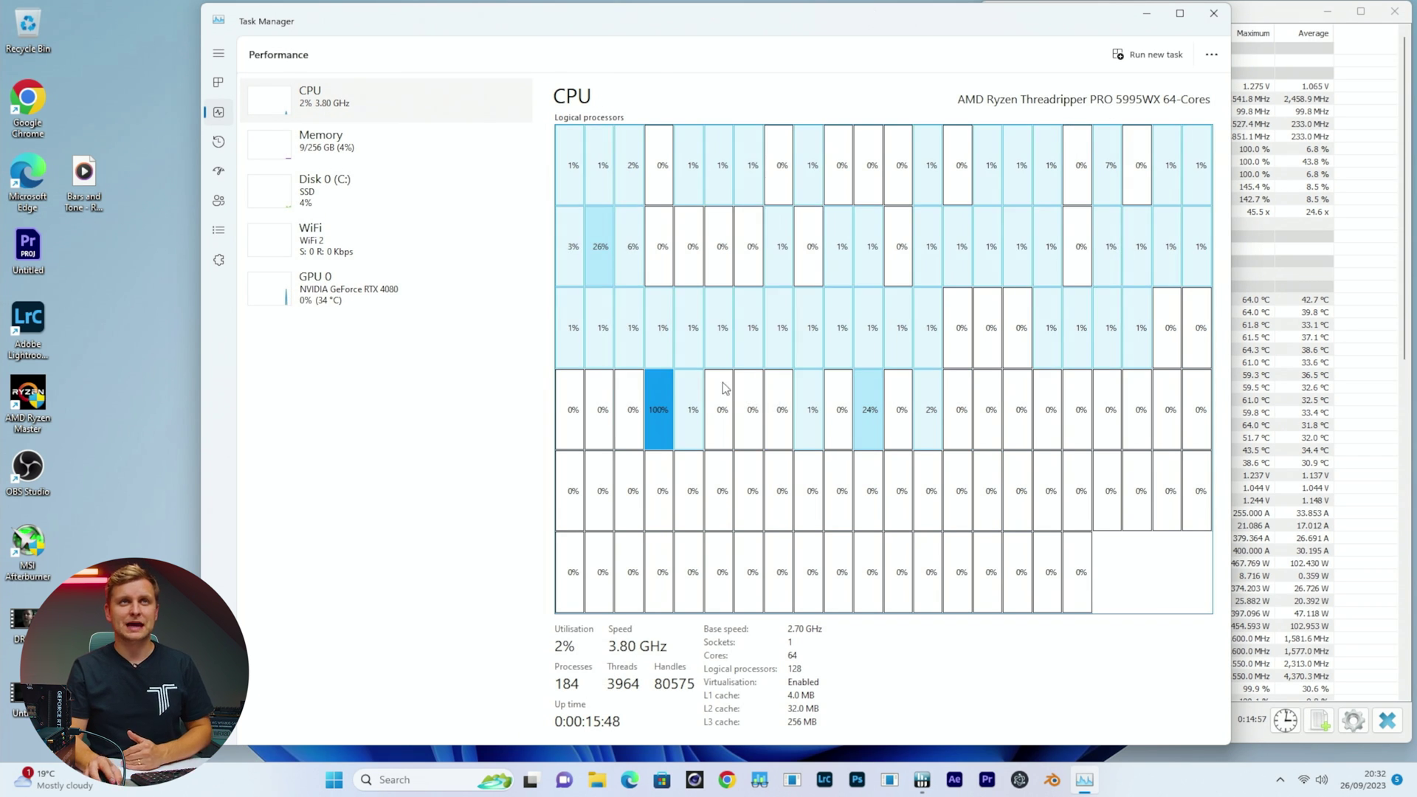
{"action": "left_click", "coordinate": [399, 153]}
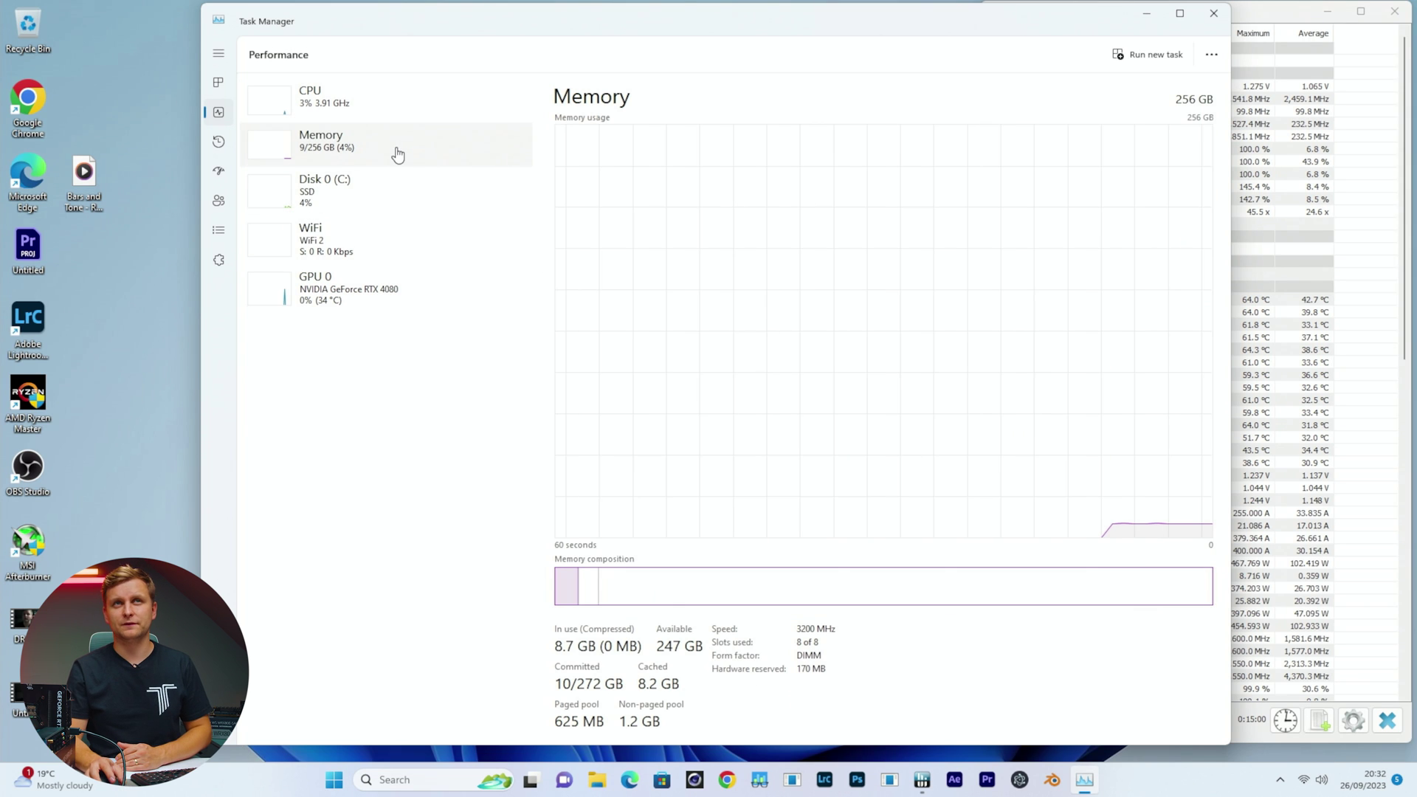
{"action": "left_click", "coordinate": [414, 280]}
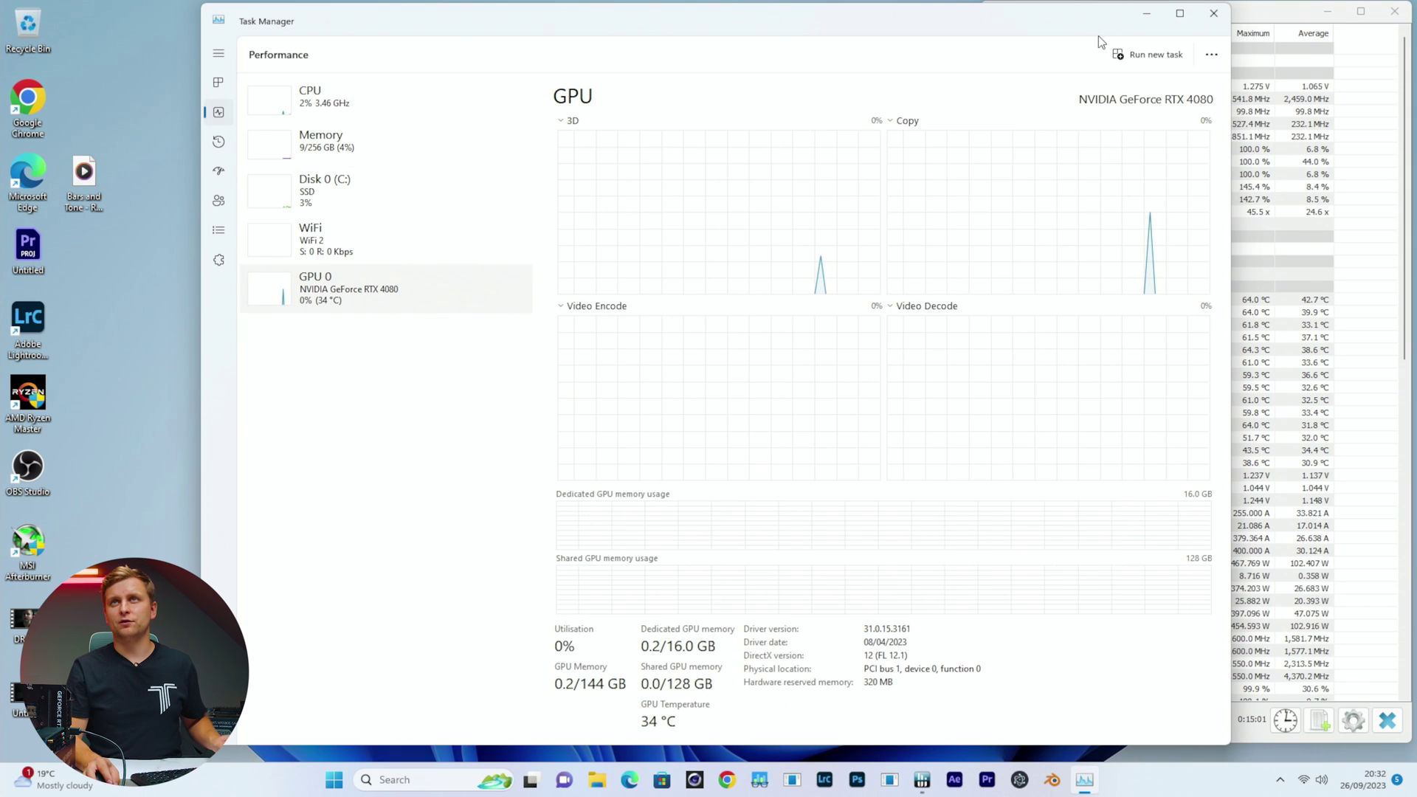
{"action": "left_click", "coordinate": [1211, 14]}
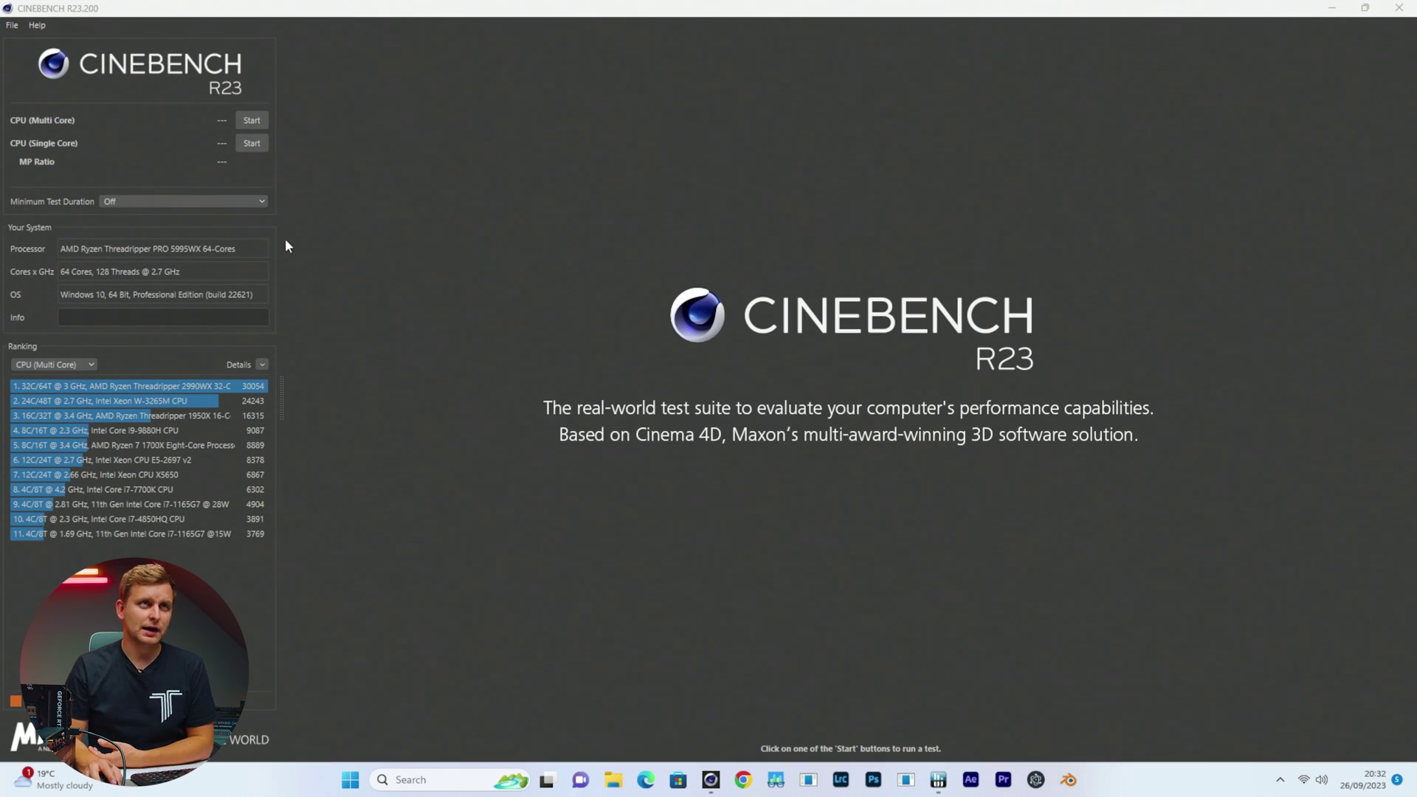
Run the multi-core CPU test twice in Cinebench R23 while watching core clocks and package power in HWiNFO64
{"action": "left_click", "coordinate": [253, 122]}
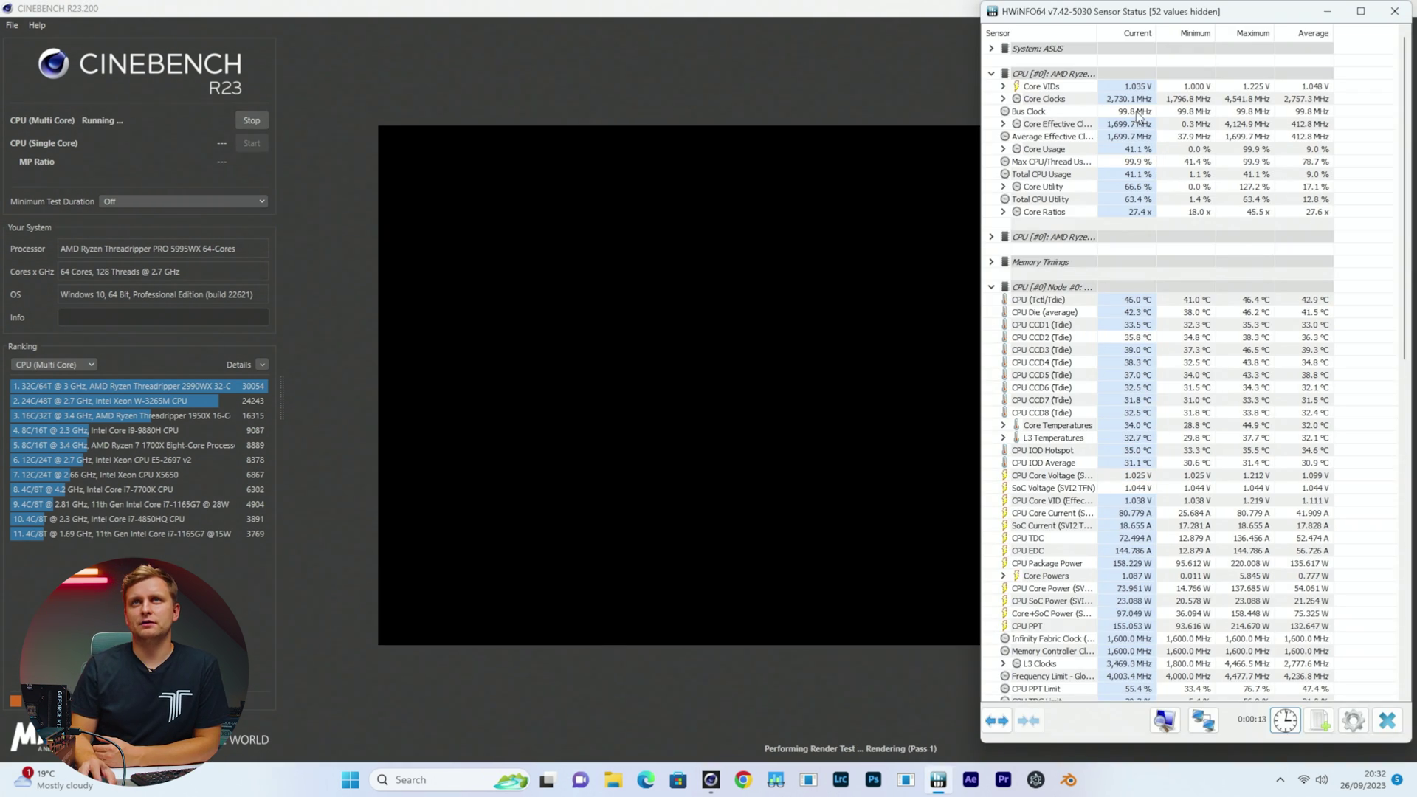
{"action": "mouse_move", "coordinate": [1118, 109]}
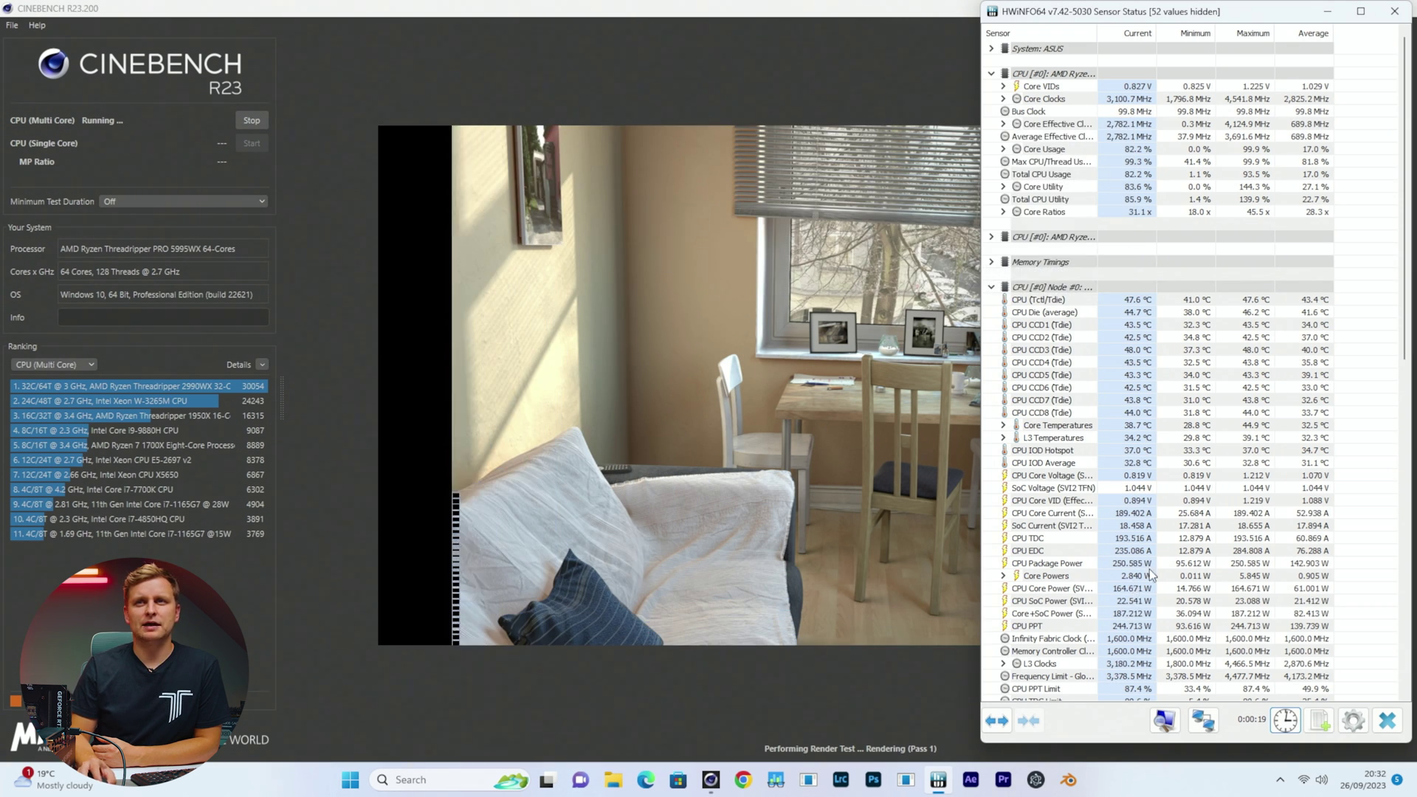
{"action": "mouse_move", "coordinate": [1239, 568]}
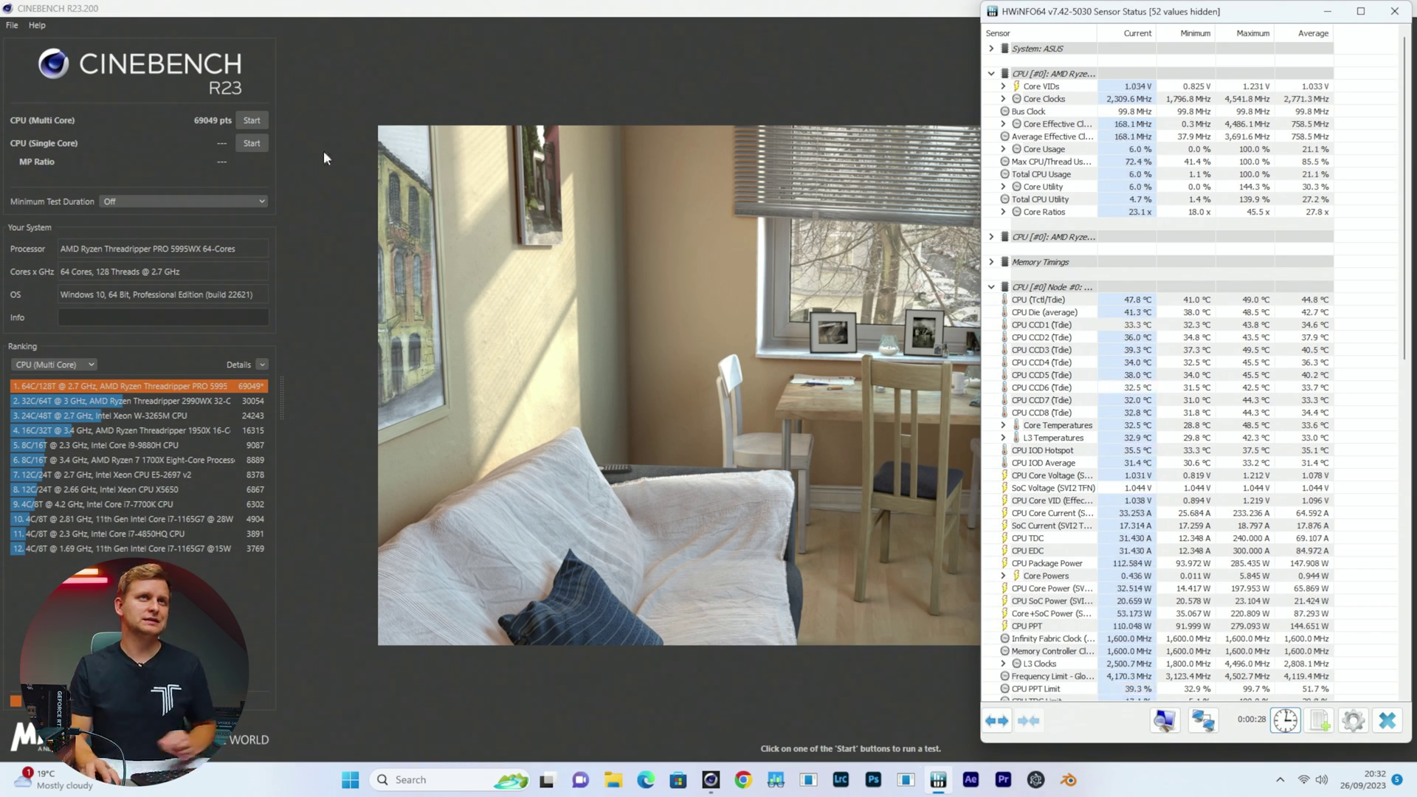
{"action": "left_click", "coordinate": [250, 121]}
{"action": "key", "text": "alt+Tab"}
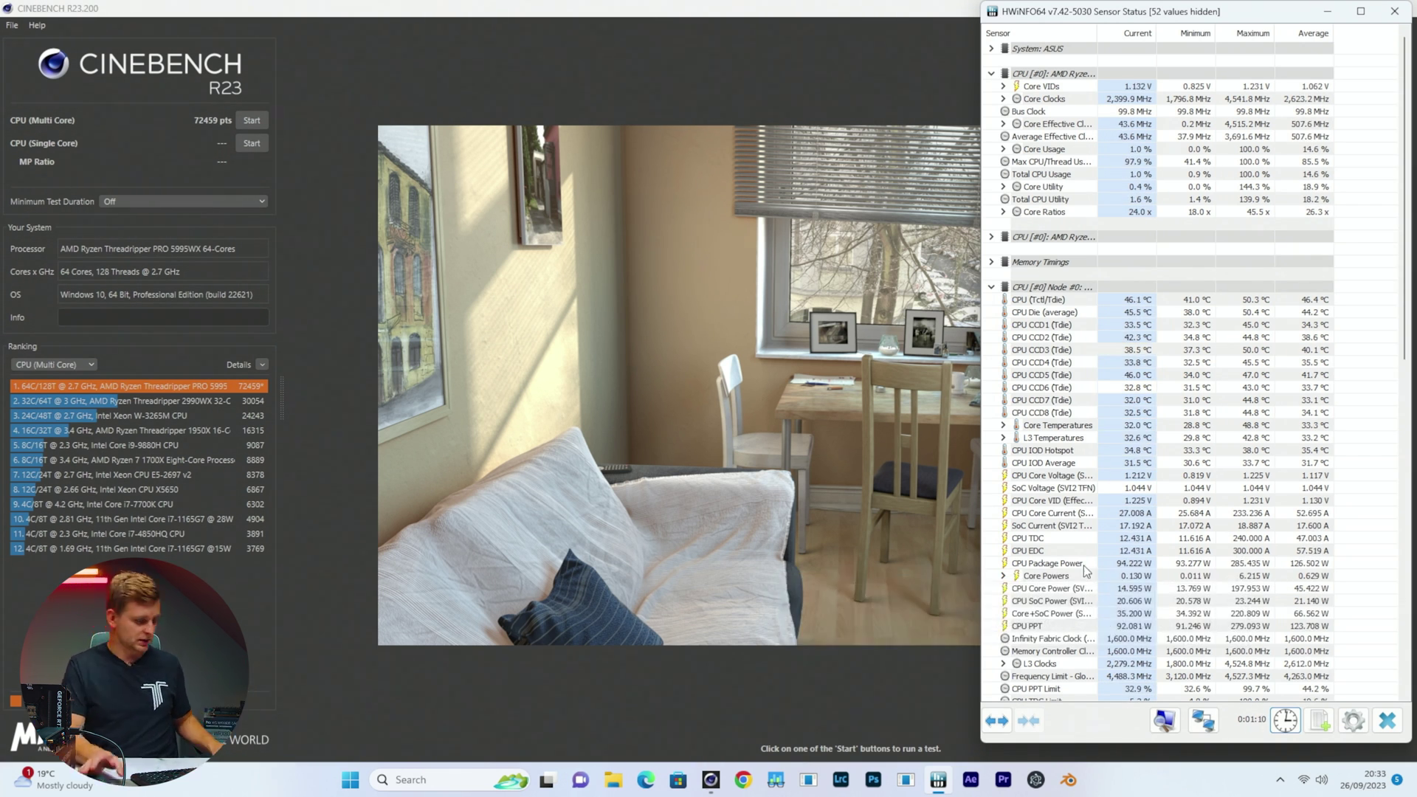
Launch Ryzen Master, accept its overclocking warning, and place and enlarge its window beside the HWiNFO64 sensor list
{"action": "key", "text": "super"}
{"action": "type", "text": "ryze"}
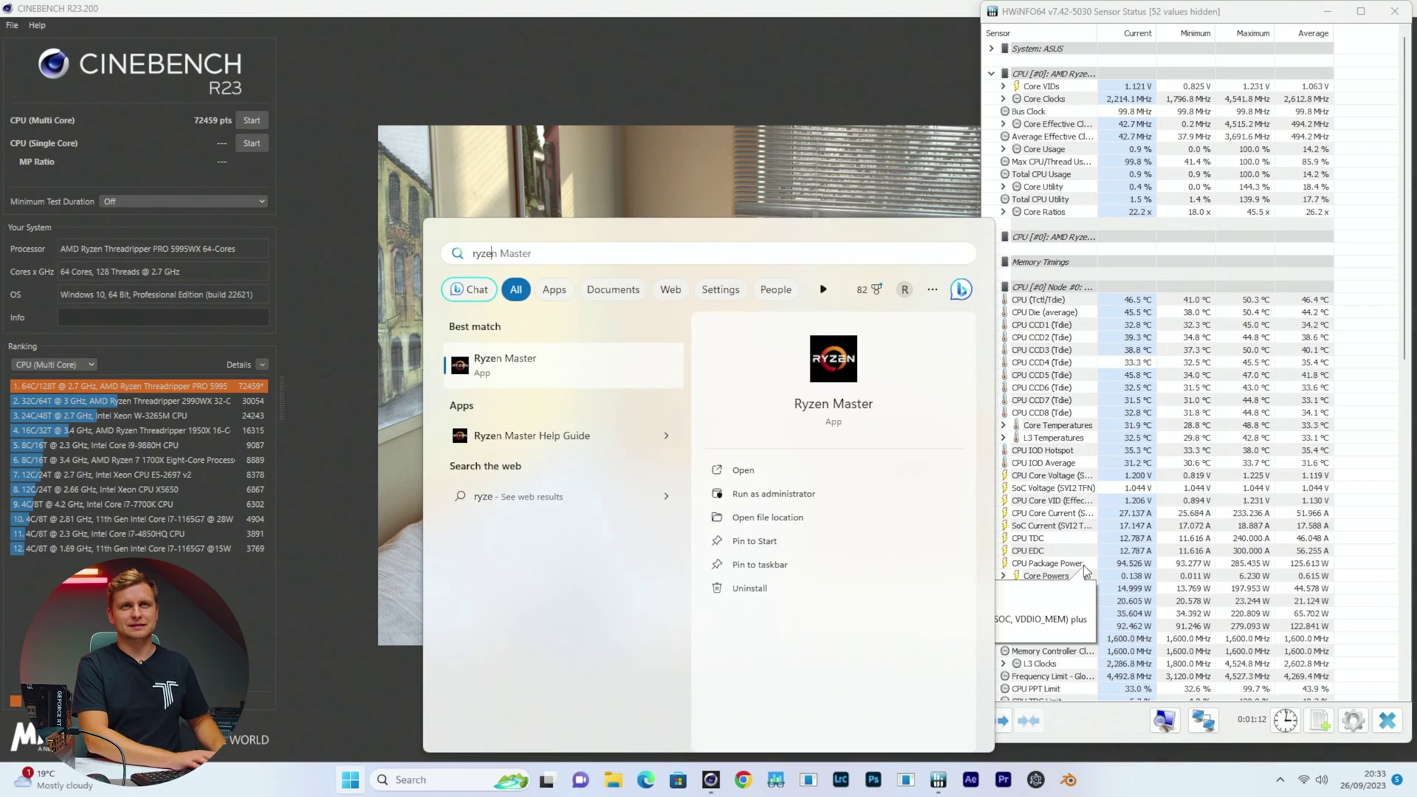
{"action": "key", "text": "Return"}
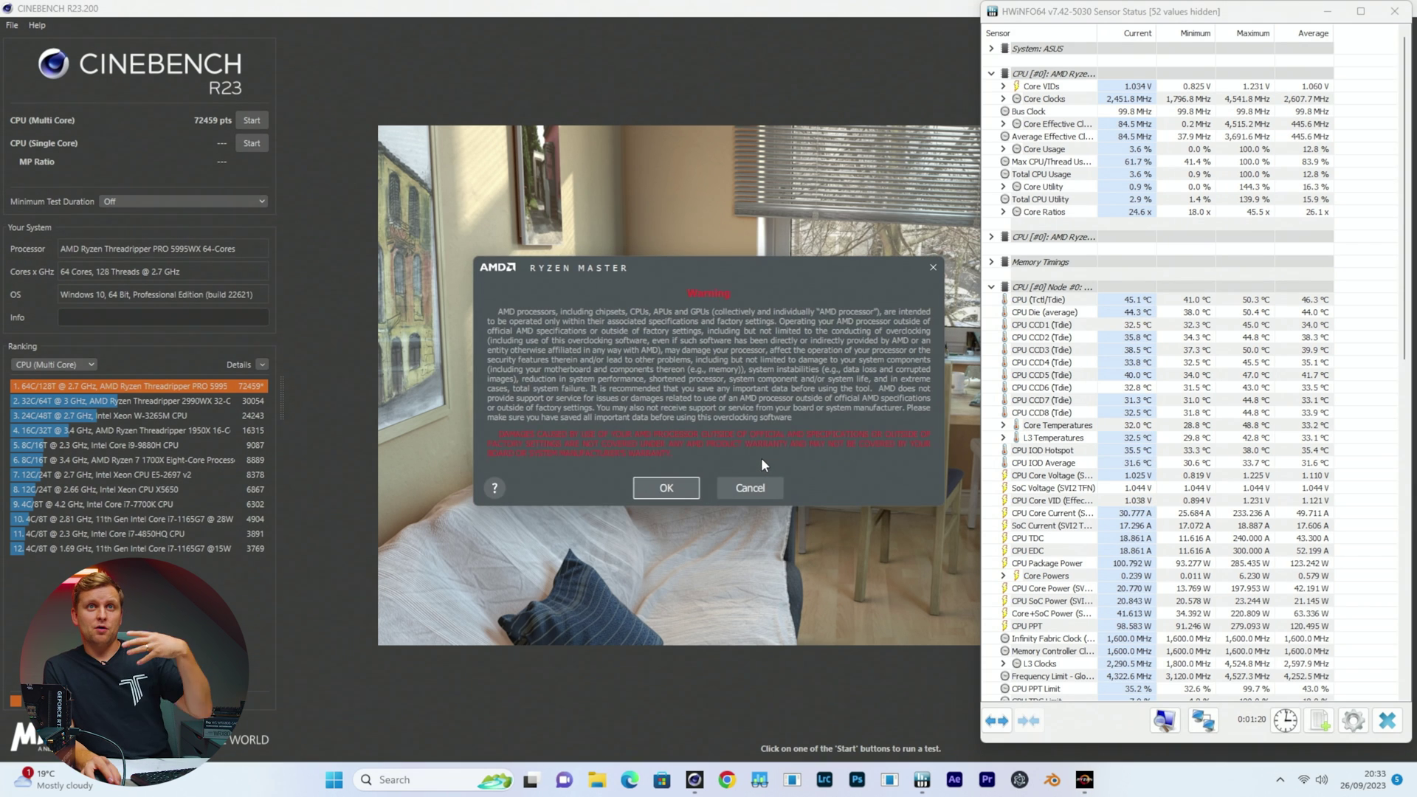
{"action": "left_click", "coordinate": [682, 488]}
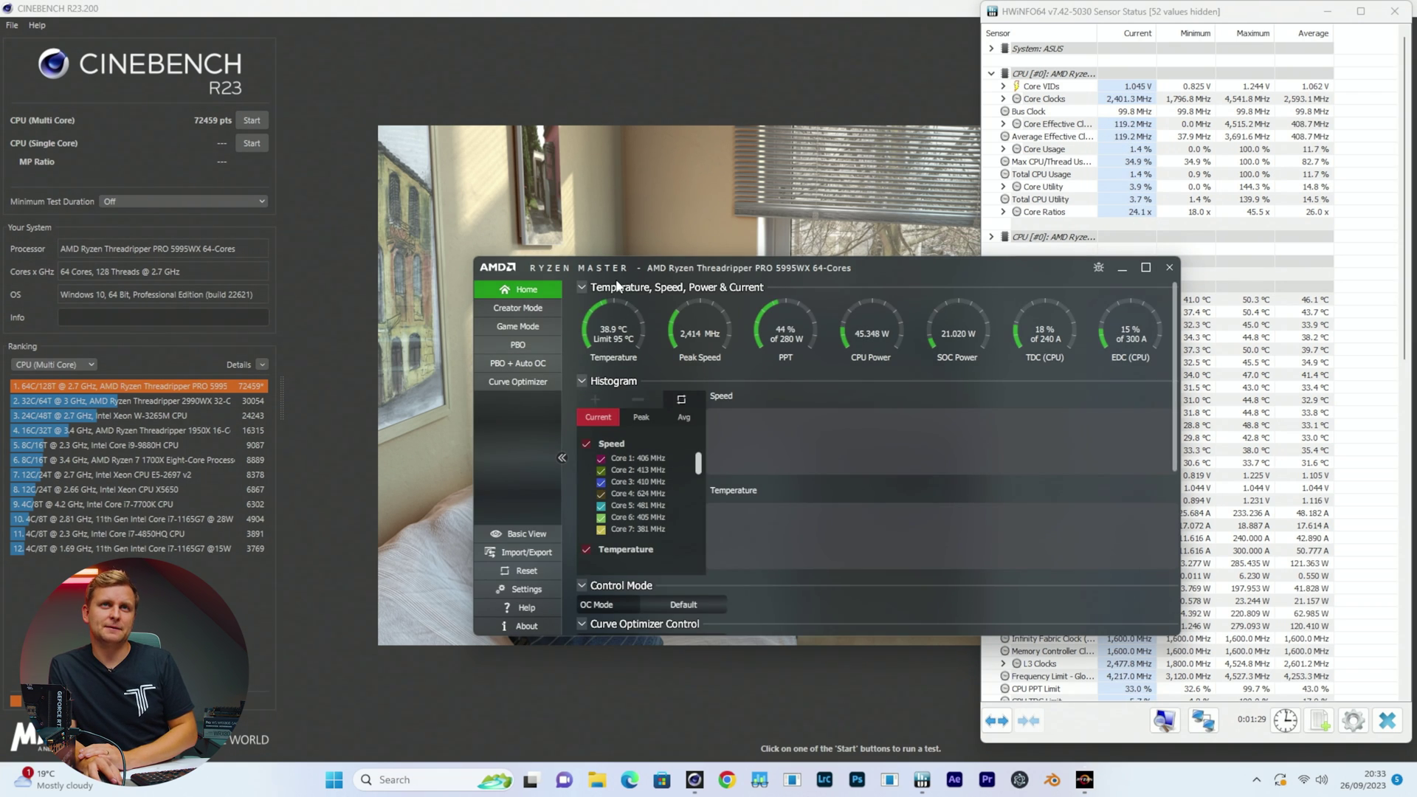
{"action": "left_click_drag", "start_coordinate": [906, 268], "coordinate": [703, 165]}
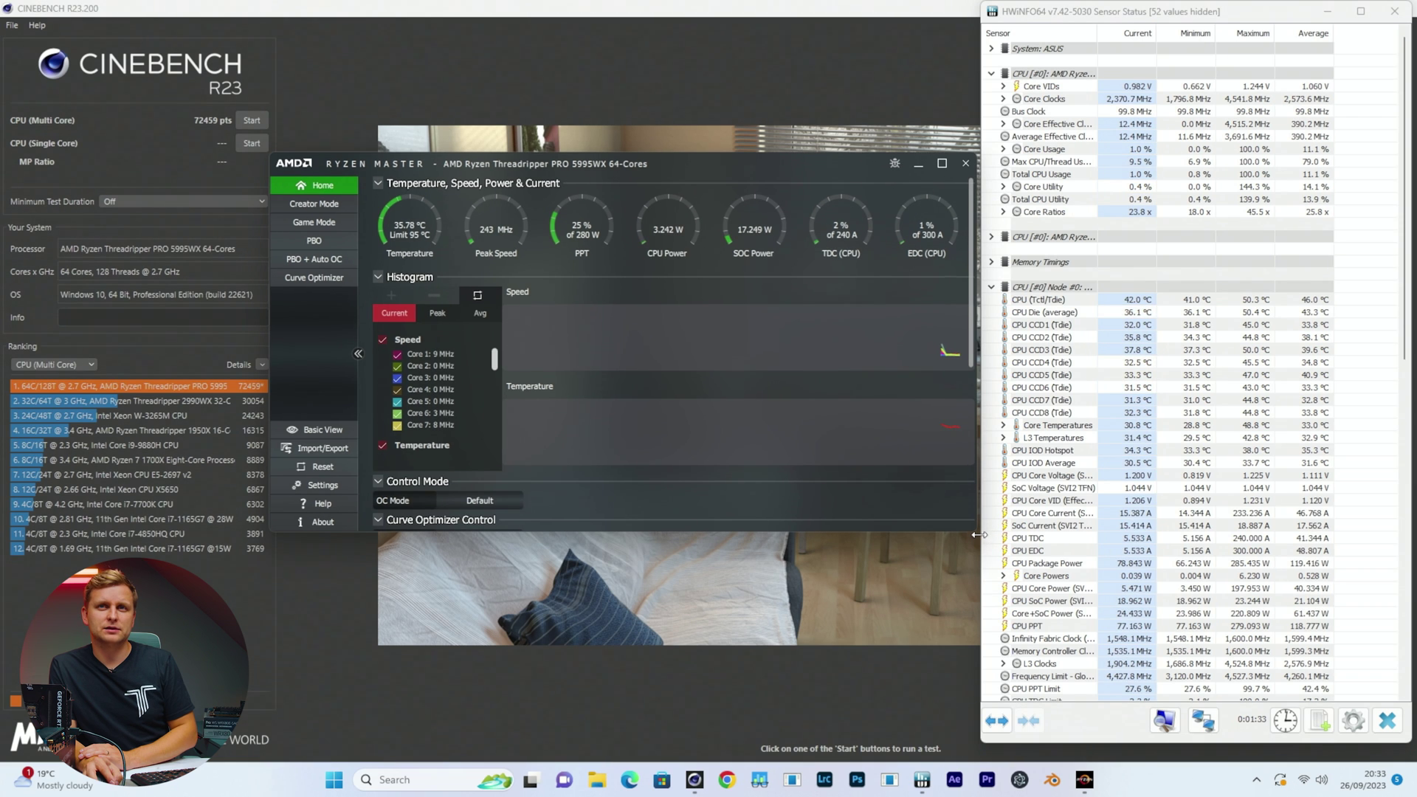
{"action": "left_click_drag", "start_coordinate": [974, 529], "coordinate": [975, 668]}
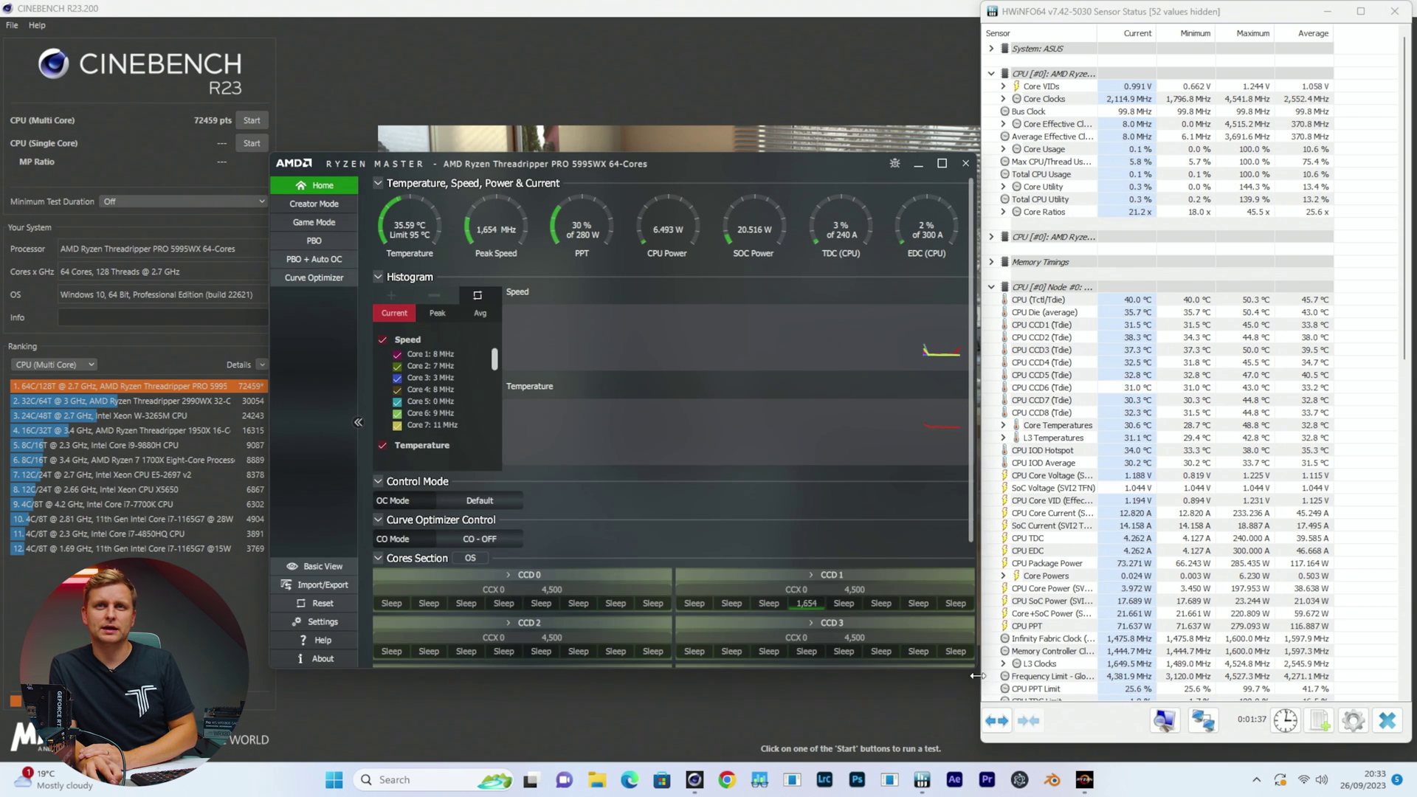
Compare the PBO + Auto OC profile with the PBO profile and apply the Precision Boost Overdrive one
{"action": "left_click", "coordinate": [305, 265]}
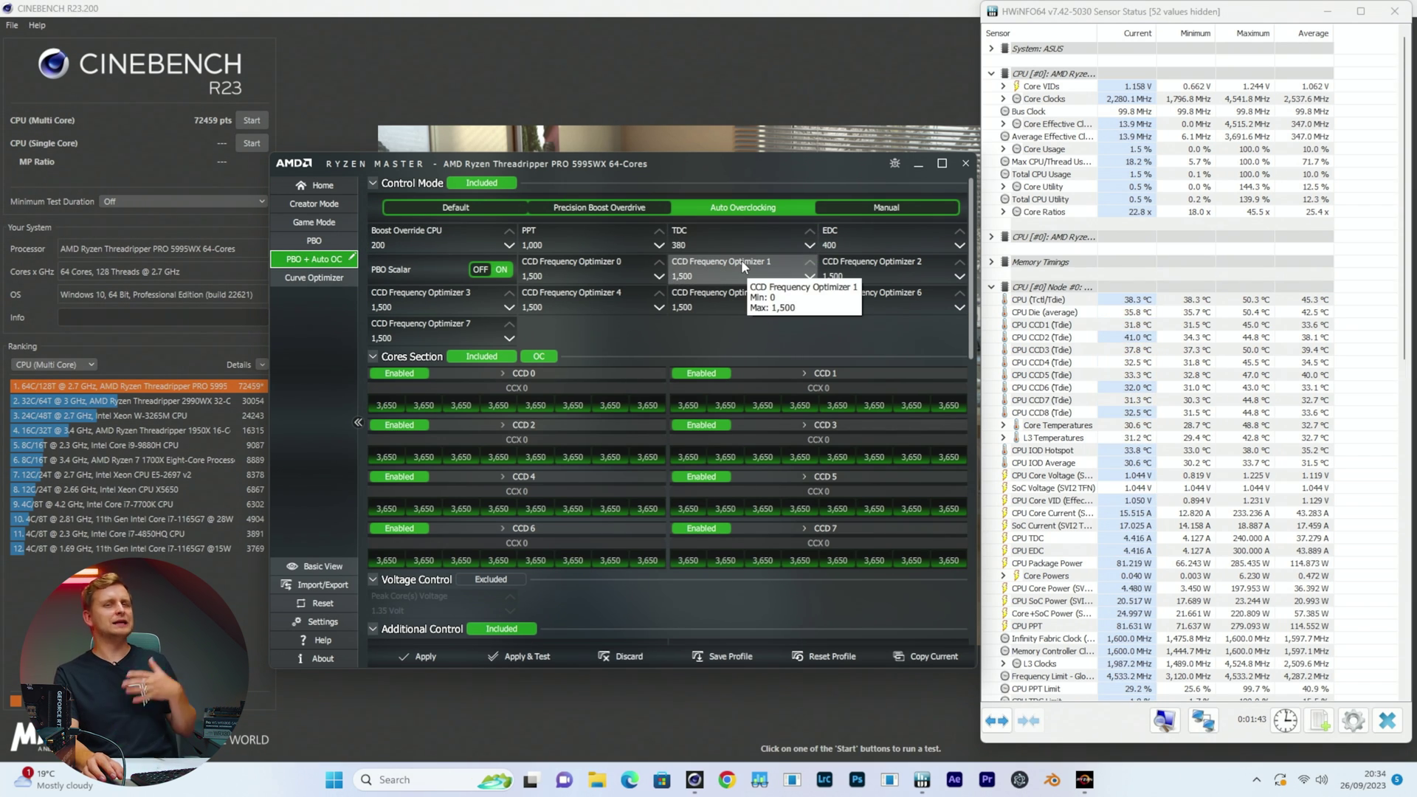
{"action": "left_click", "coordinate": [327, 241]}
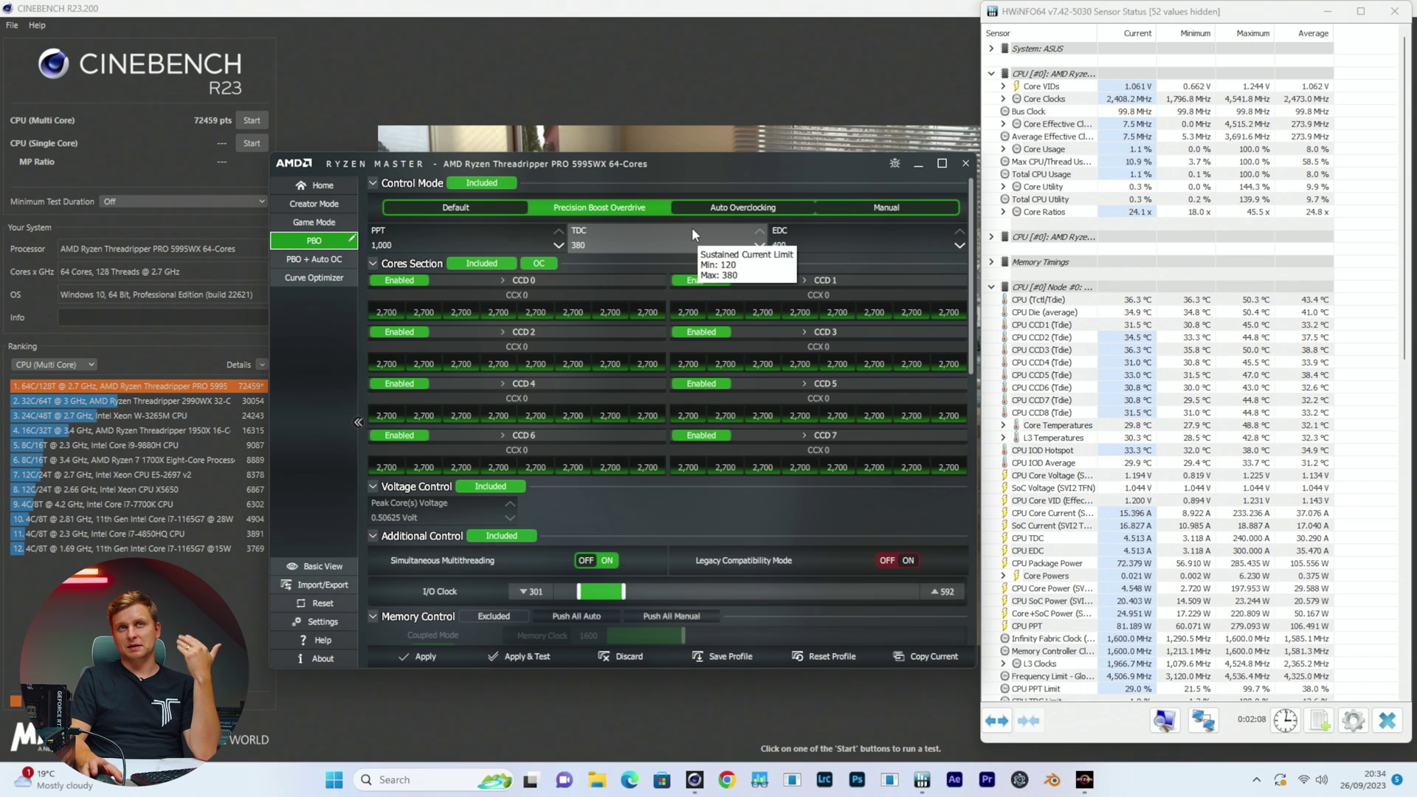
{"action": "mouse_move", "coordinate": [868, 234]}
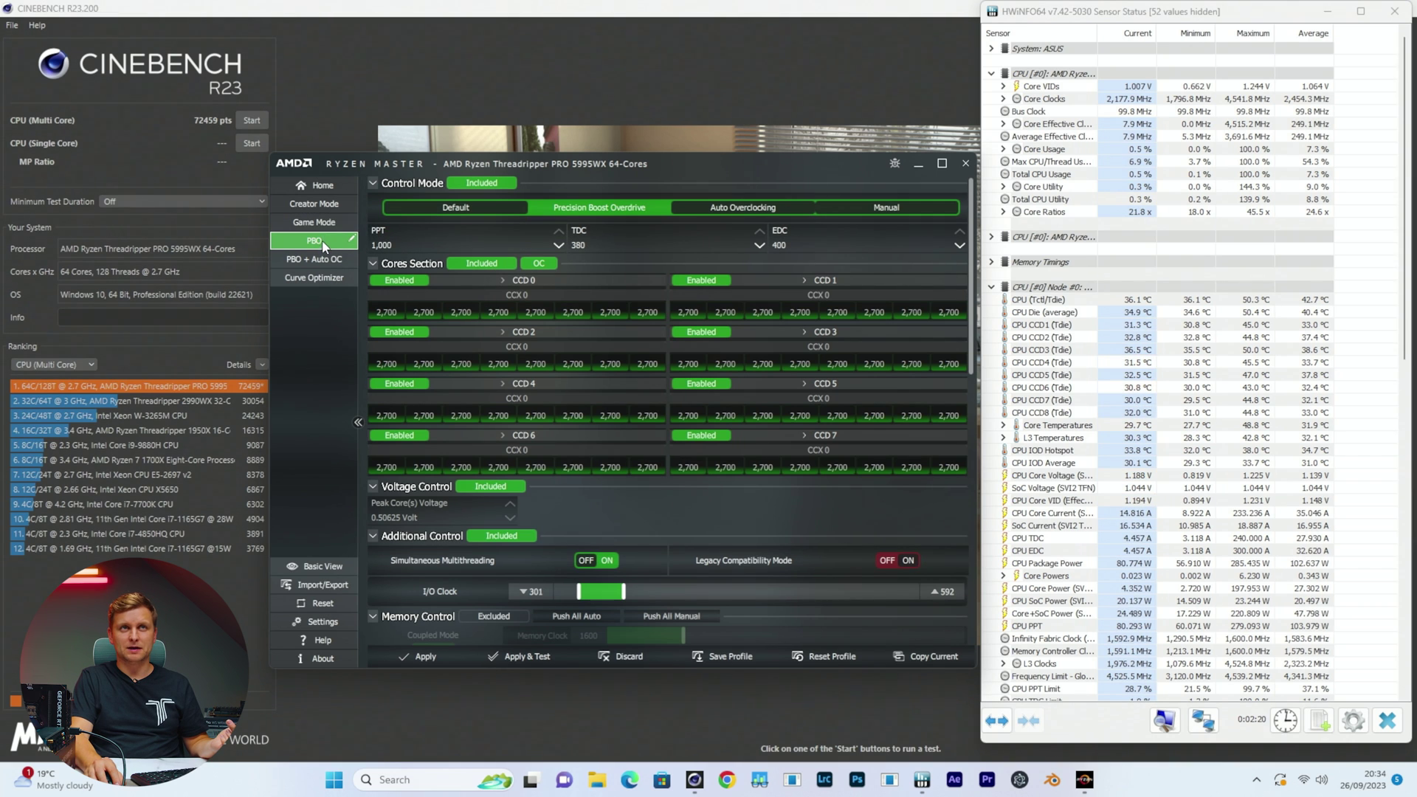
{"action": "left_click", "coordinate": [422, 660]}
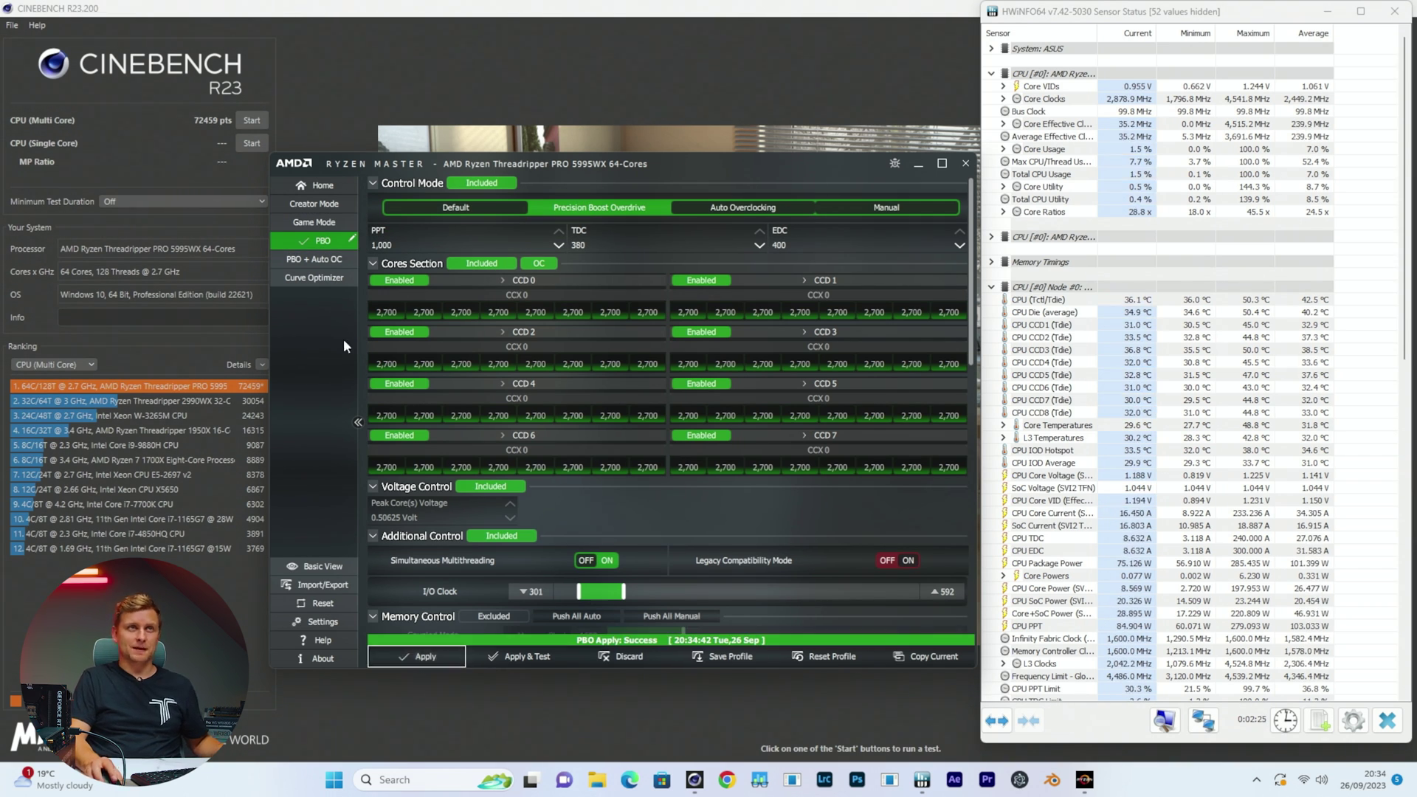
Rerun the Cinebench multi-core test with PBO applied, check the CPU package power, and put the calculator away
{"action": "left_click", "coordinate": [255, 116]}
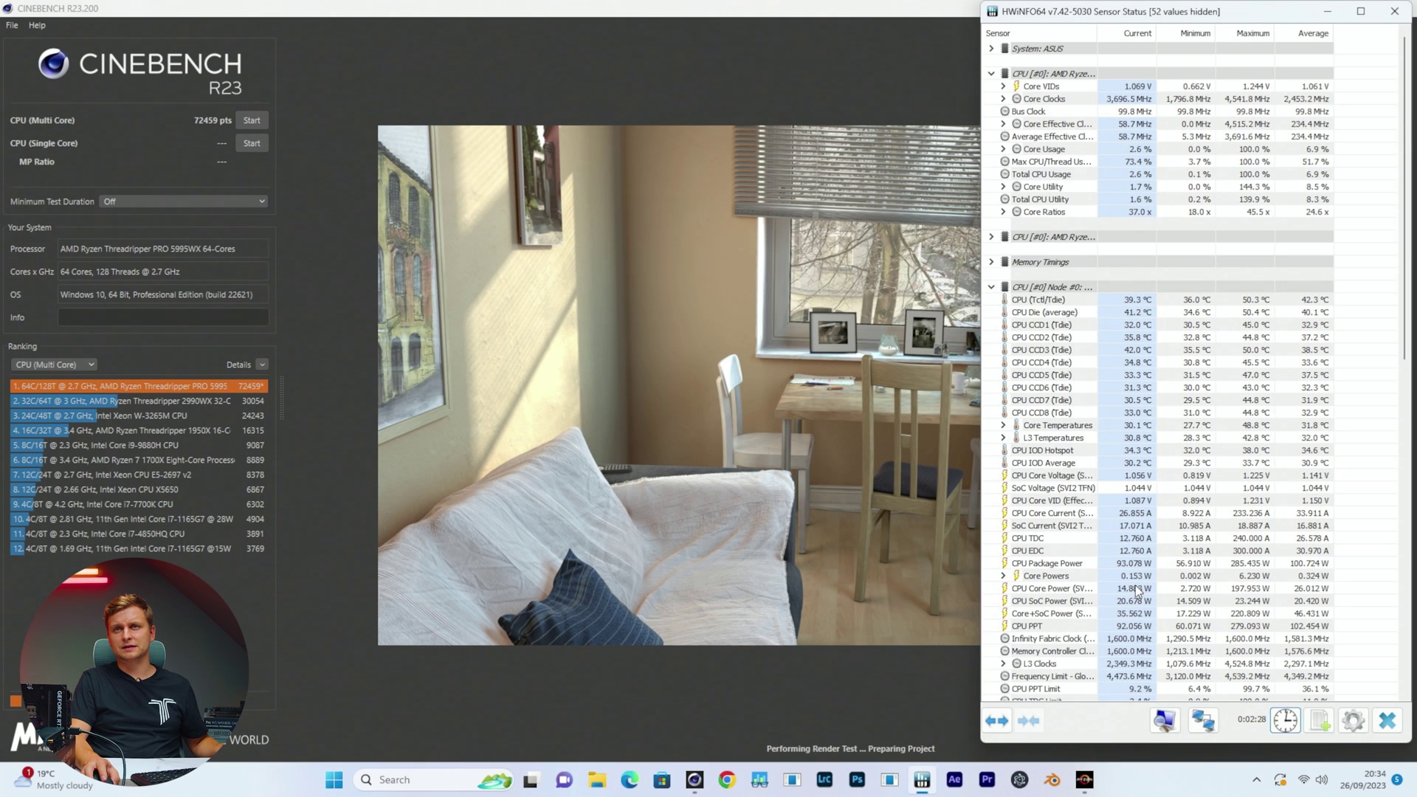
{"action": "mouse_move", "coordinate": [1130, 567]}
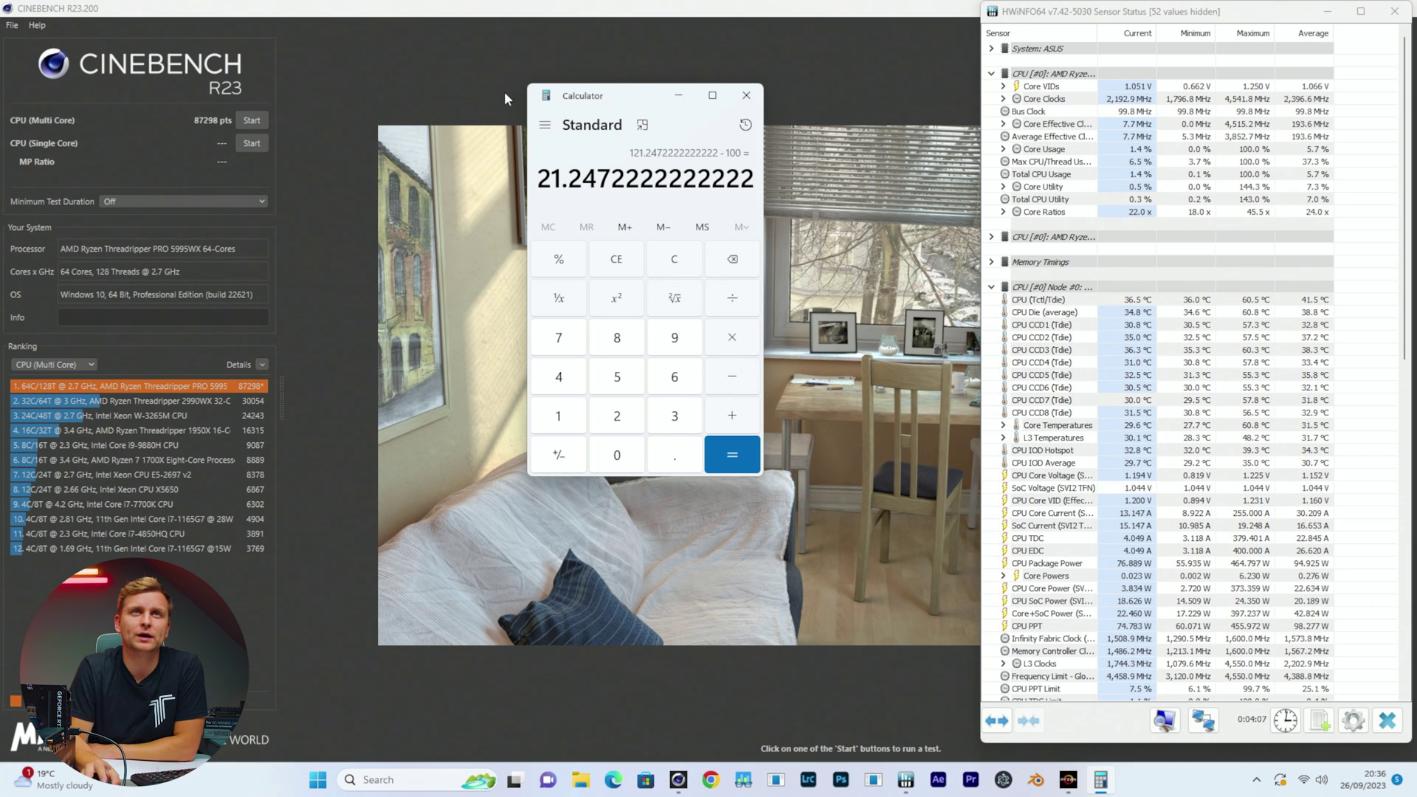
{"action": "left_click", "coordinate": [679, 97]}
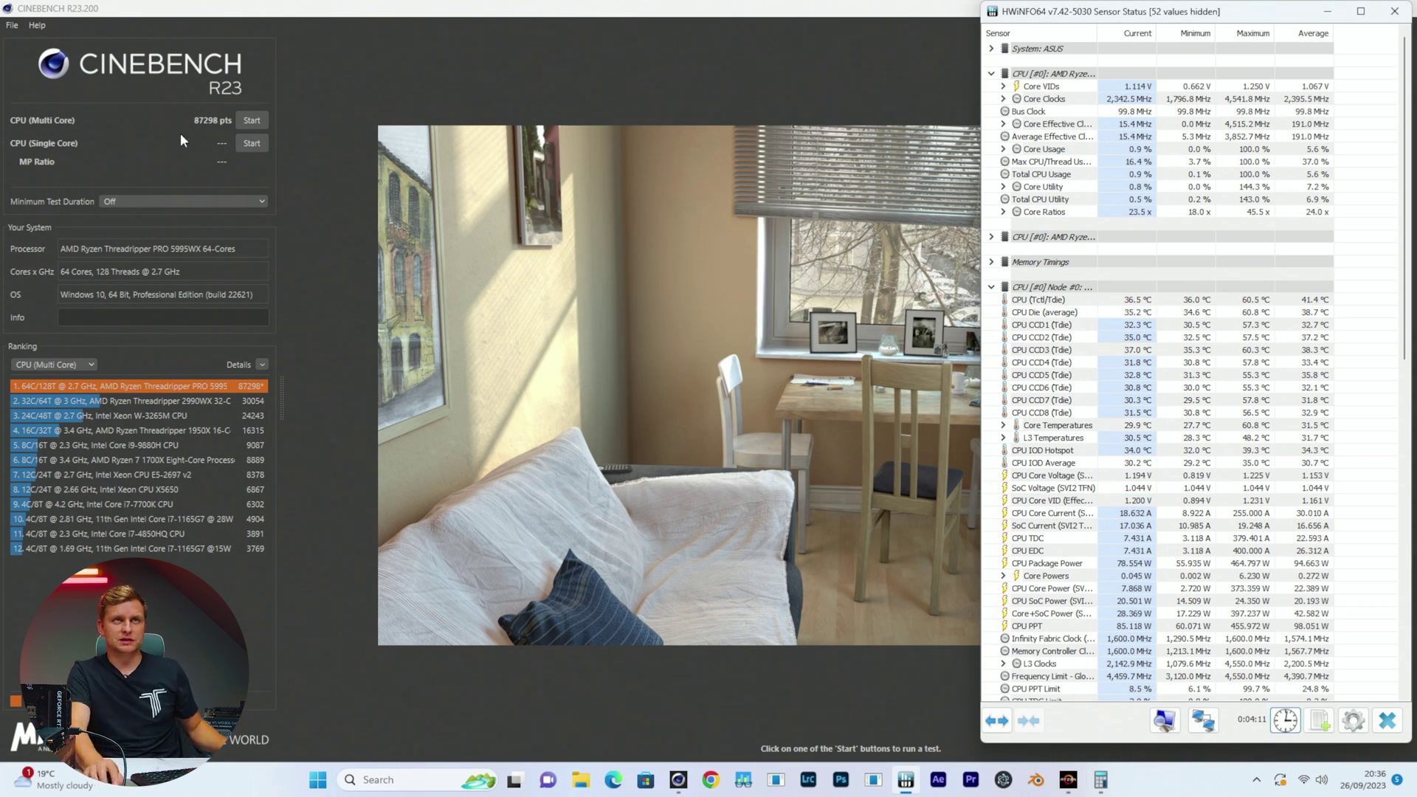
Set the minimum test duration to 10 minutes (Test Throttling) and start the multi-core test with the HWiNFO64 sensors in view
{"action": "left_click", "coordinate": [198, 201]}
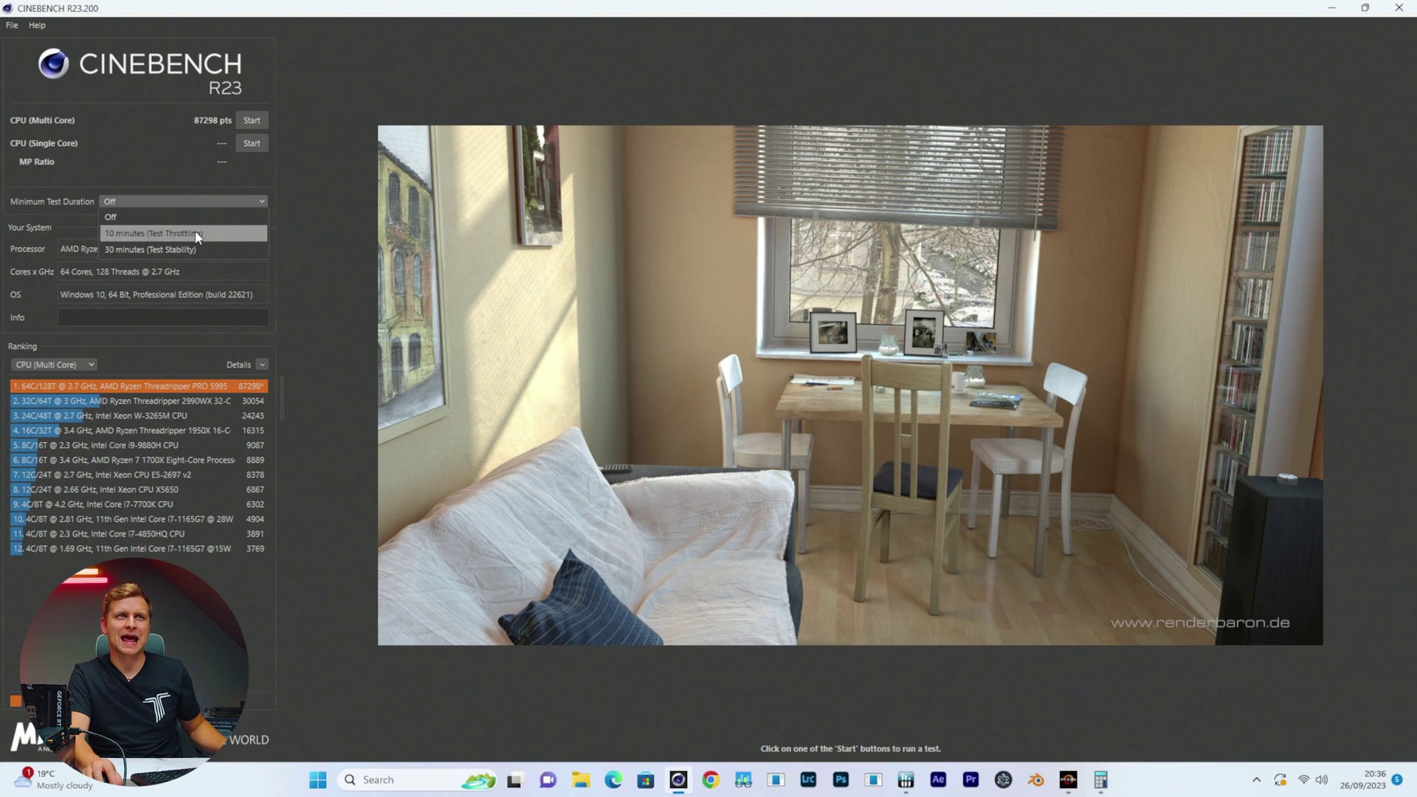
{"action": "left_click", "coordinate": [198, 234]}
{"action": "left_click", "coordinate": [252, 121]}
{"action": "key", "text": "alt+Tab"}
{"action": "key", "text": "alt+Tab"}
{"action": "key", "text": "alt+Tab"}
{"action": "key", "text": "alt+Tab"}
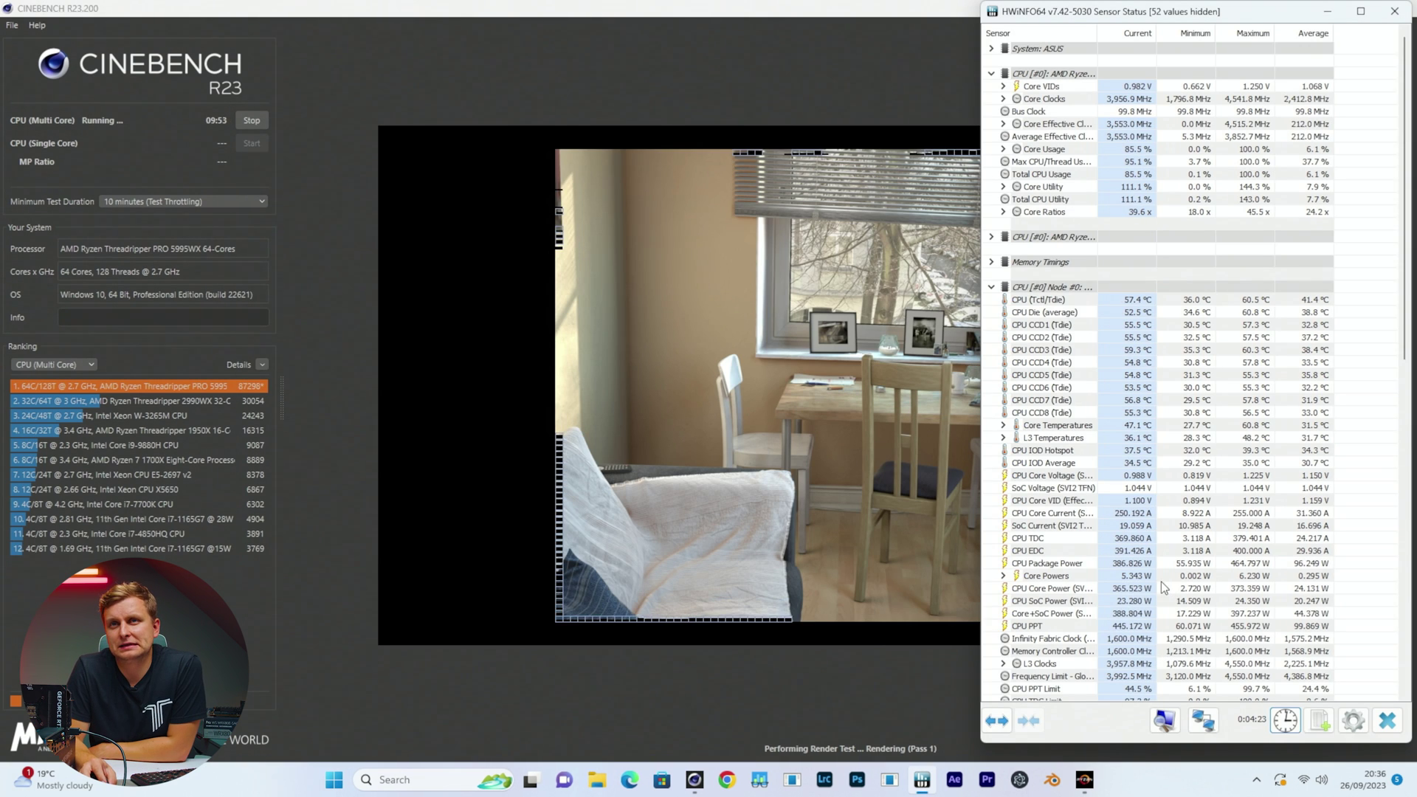
Examine the package power, CPU temperature and individual core clocks in HWiNFO64 during the 10-minute test
{"action": "mouse_move", "coordinate": [1122, 560]}
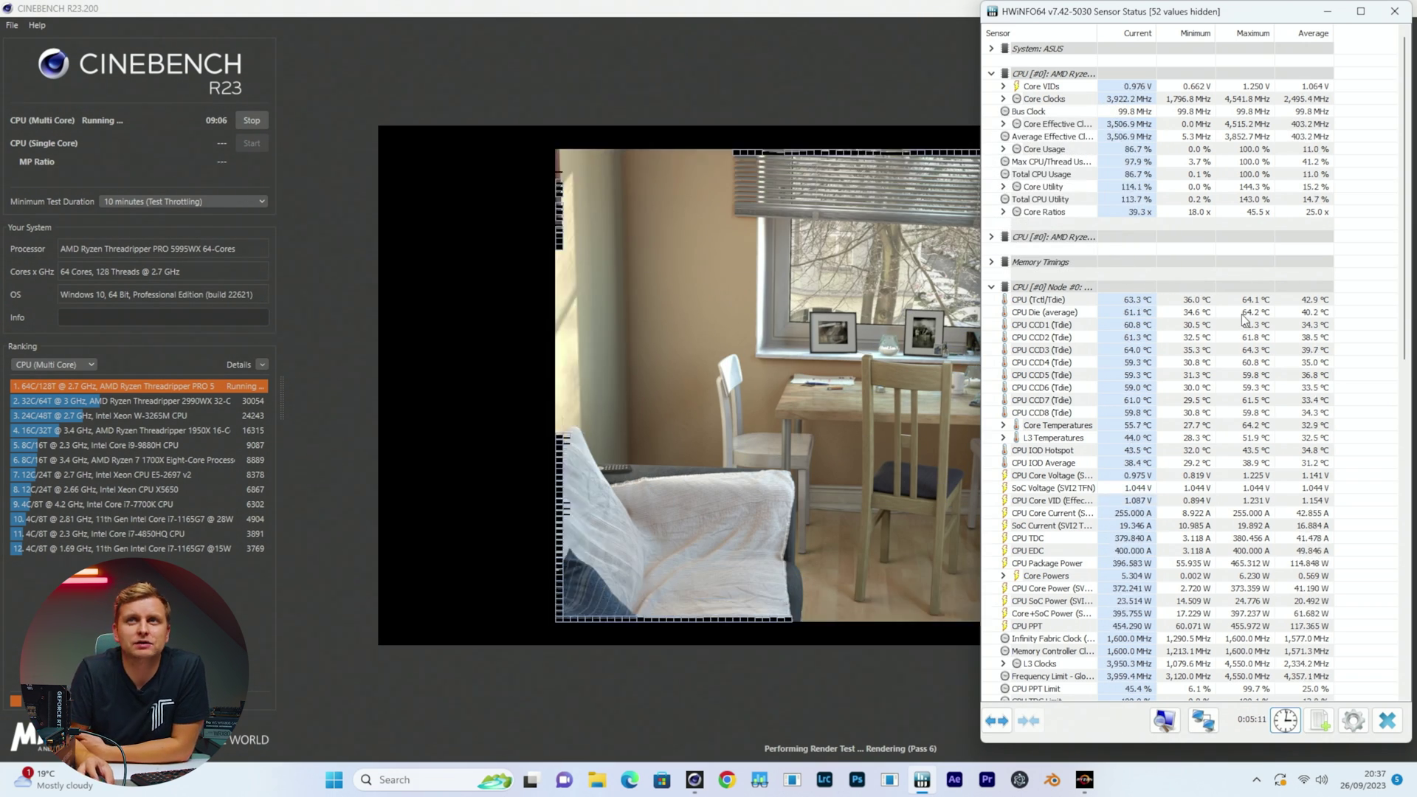
{"action": "mouse_move", "coordinate": [1148, 302]}
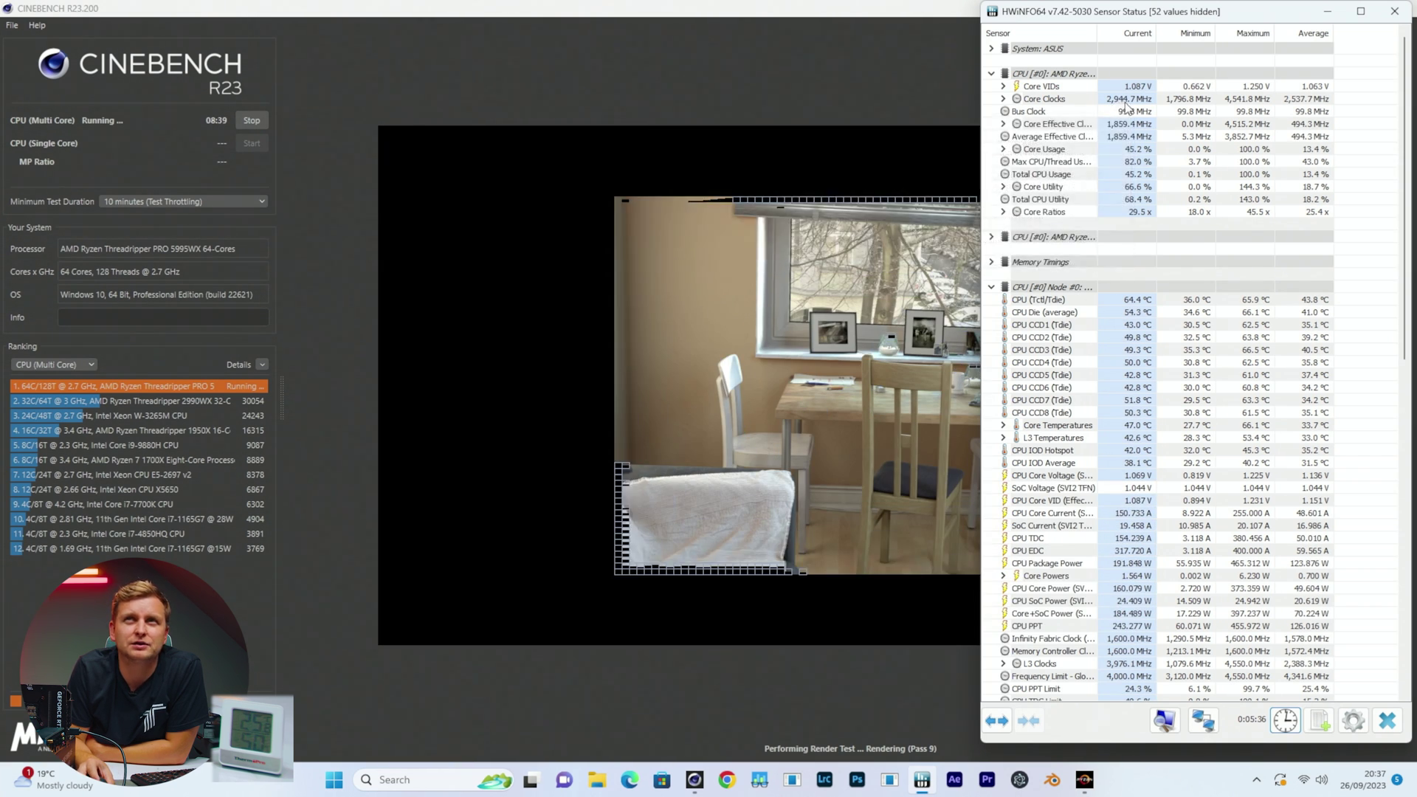
{"action": "left_click", "coordinate": [1002, 98]}
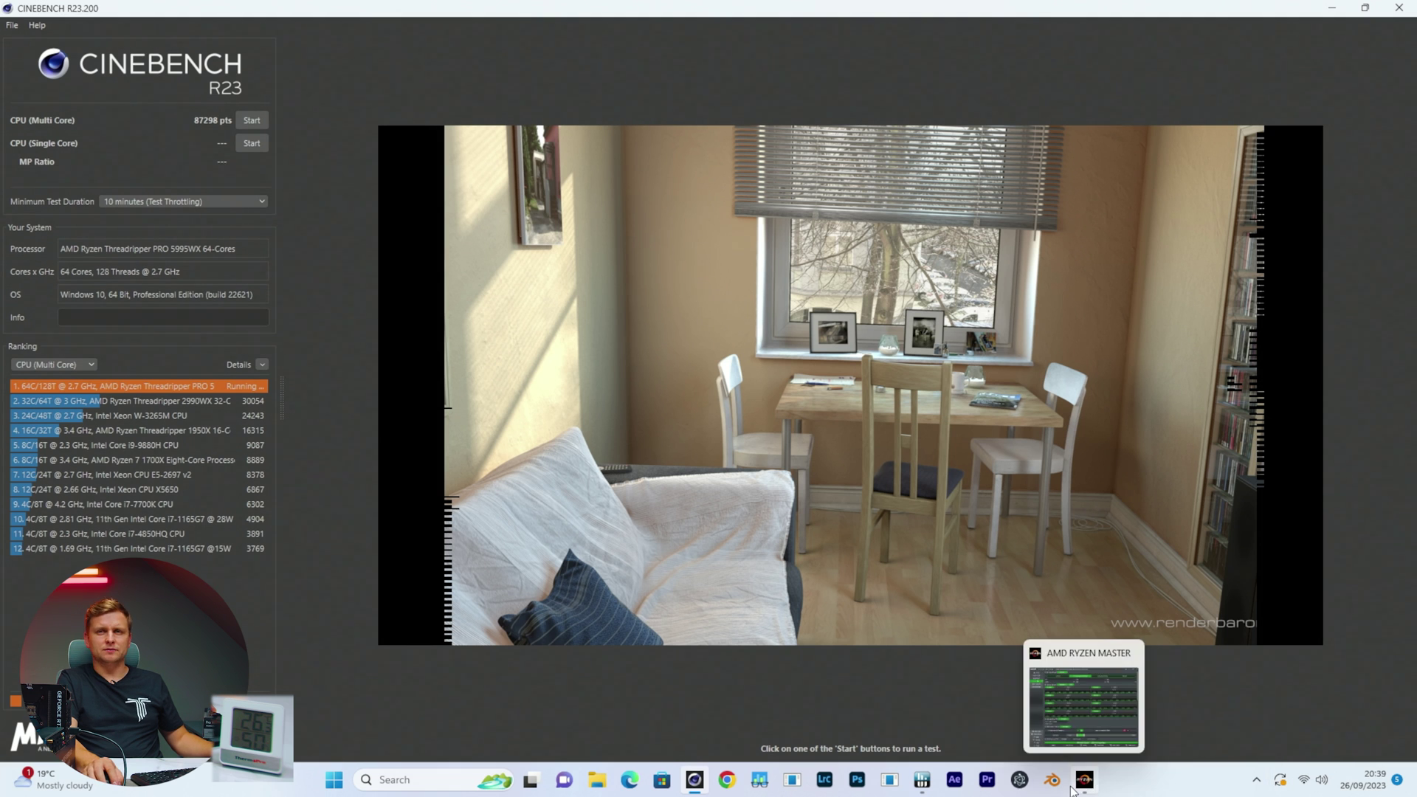
Return to Ryzen Master and review the PBO + Auto OC, Creator Mode and Curve Optimizer profiles
{"action": "left_click", "coordinate": [1084, 782]}
{"action": "left_click", "coordinate": [306, 260]}
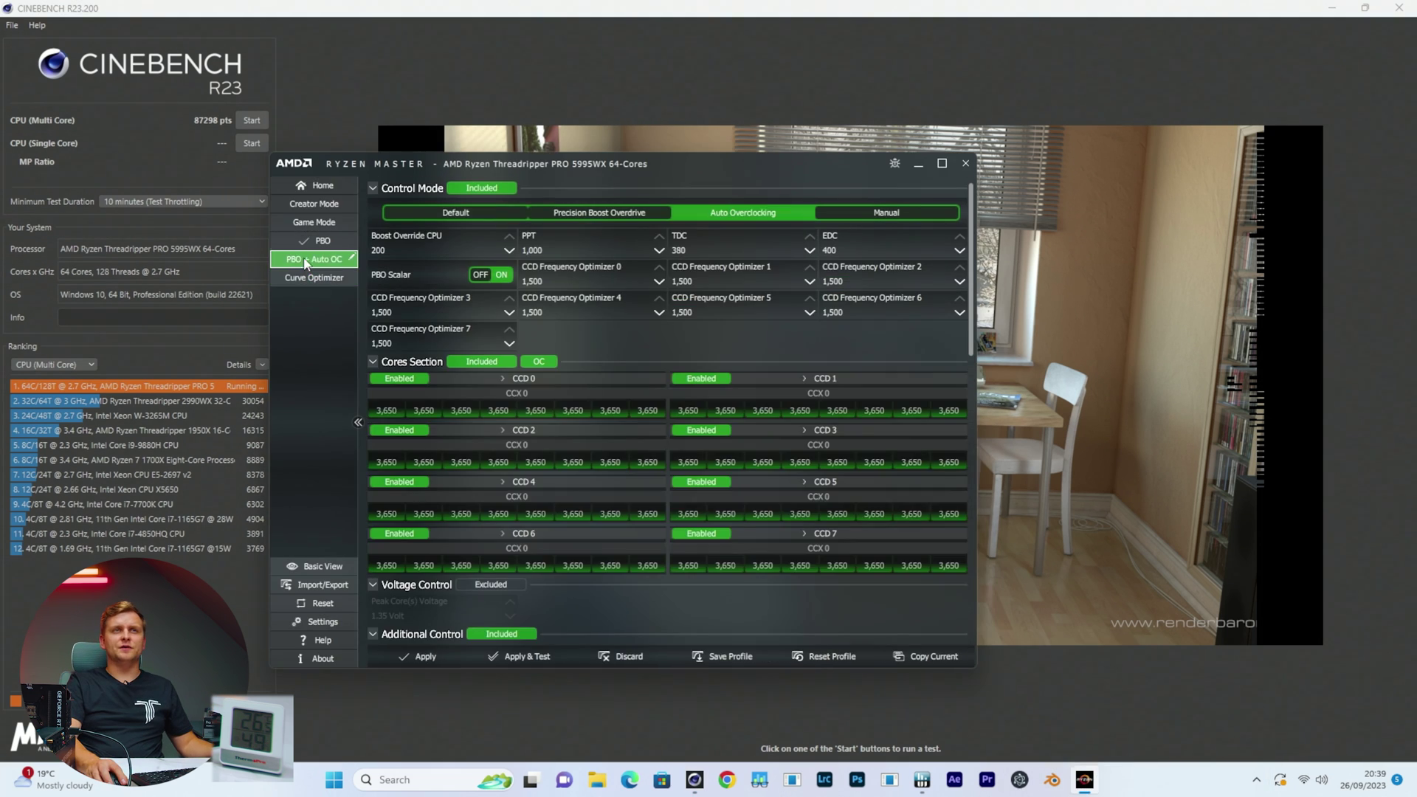
{"action": "left_click", "coordinate": [312, 220]}
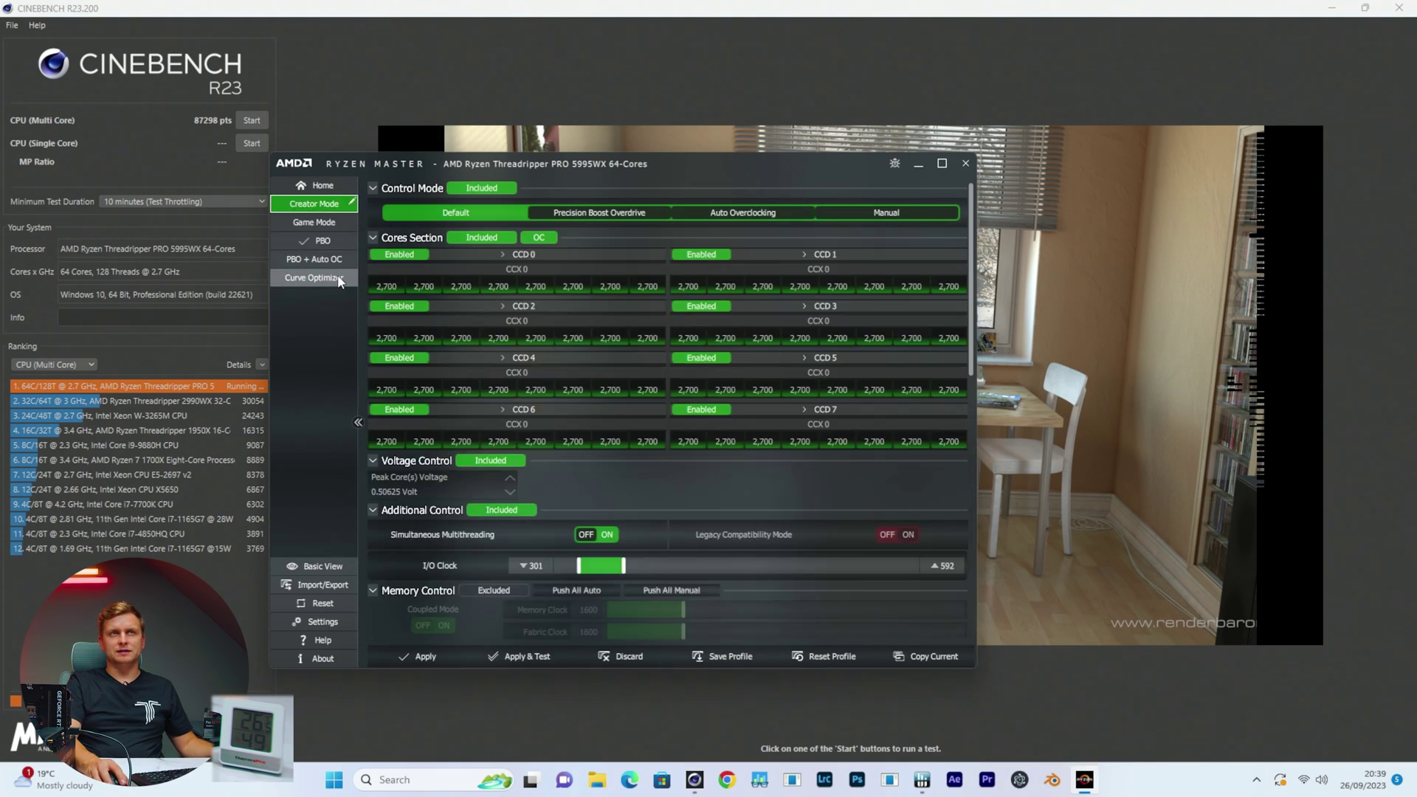
{"action": "left_click", "coordinate": [338, 276]}
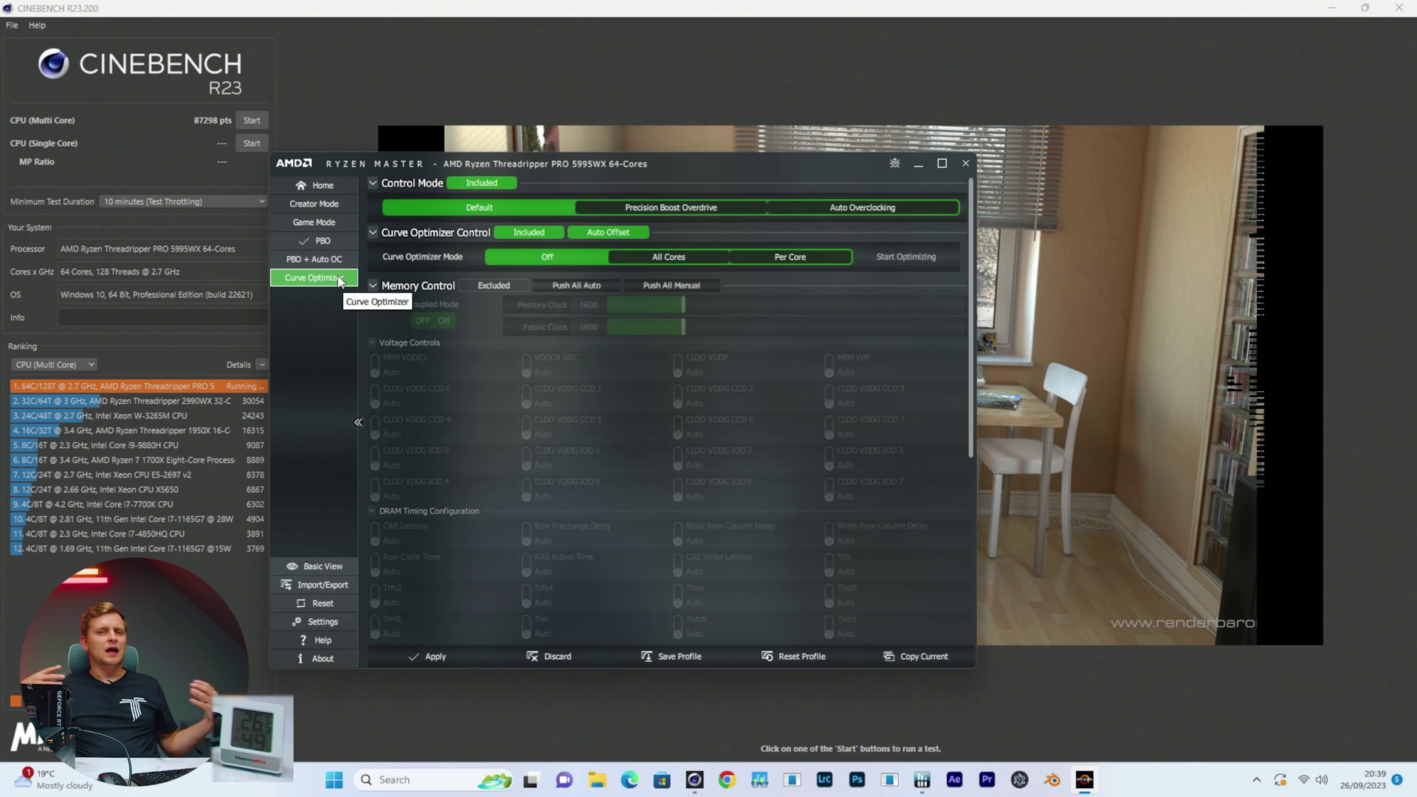